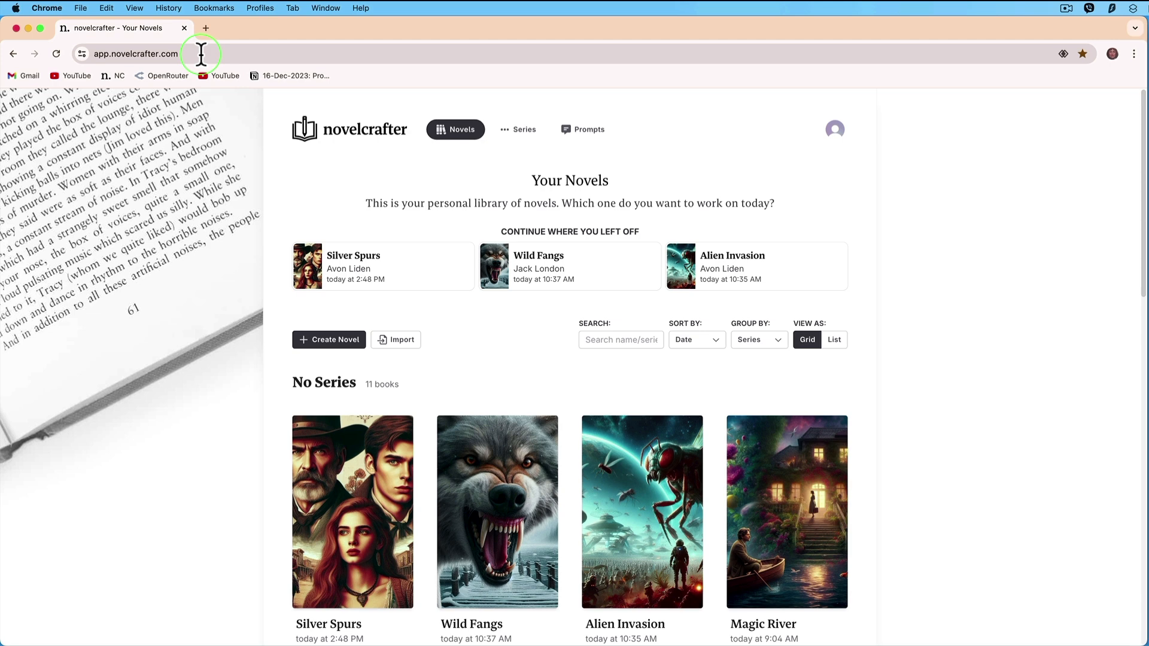
- Open the Silver Spurs novel and examine the passage about Cletus in the Synopsis codex entry's description
left_click(354, 510)
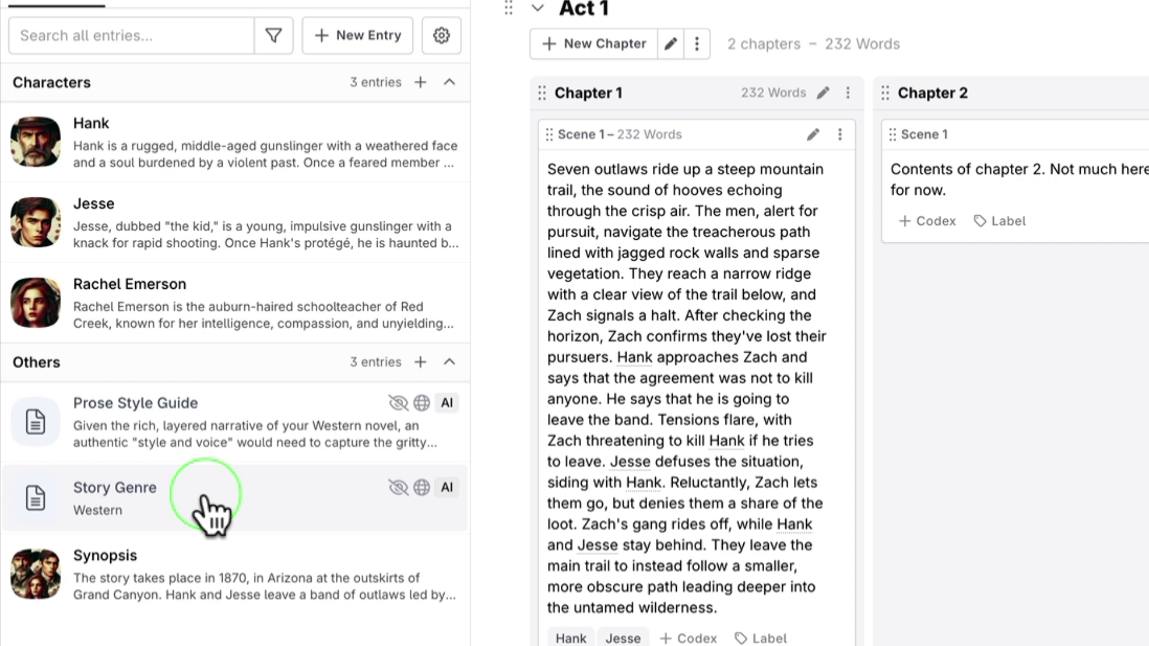
left_click(210, 599)
left_click(816, 624)
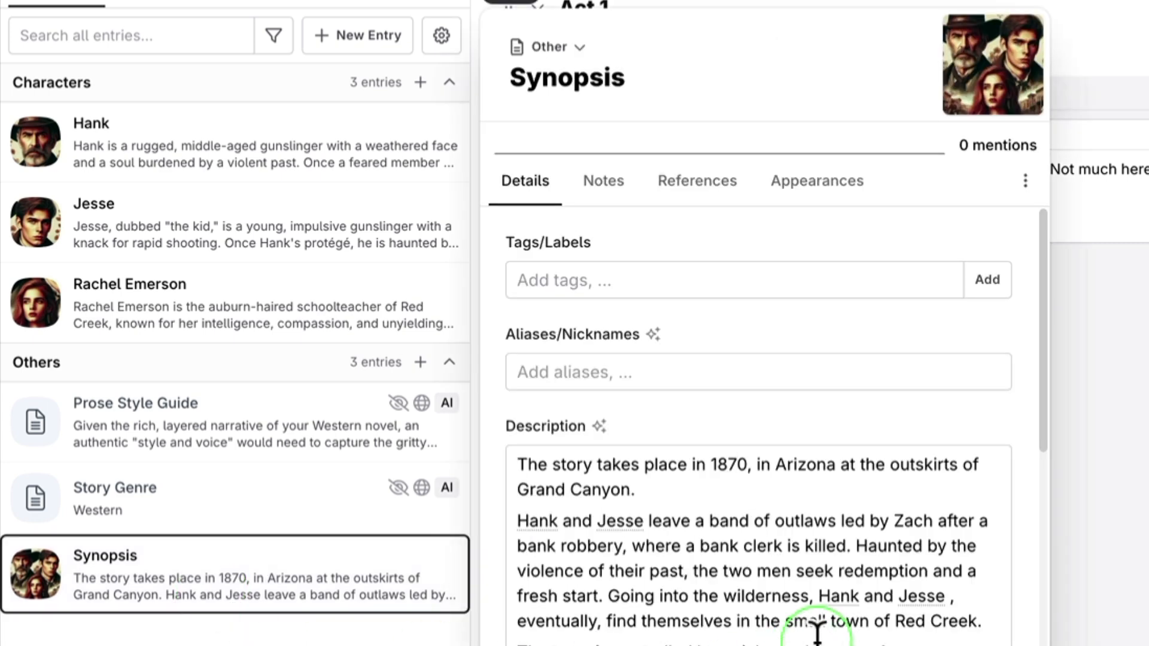
scroll(815, 635, "down", 3)
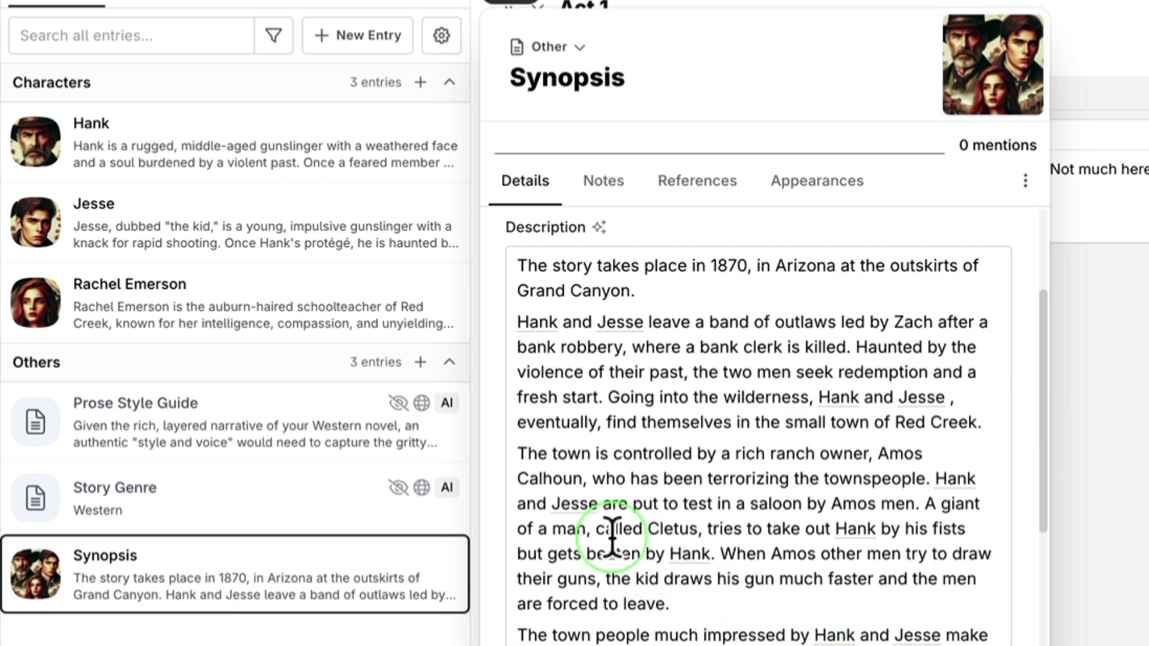
left_click_drag(595, 530, 717, 554)
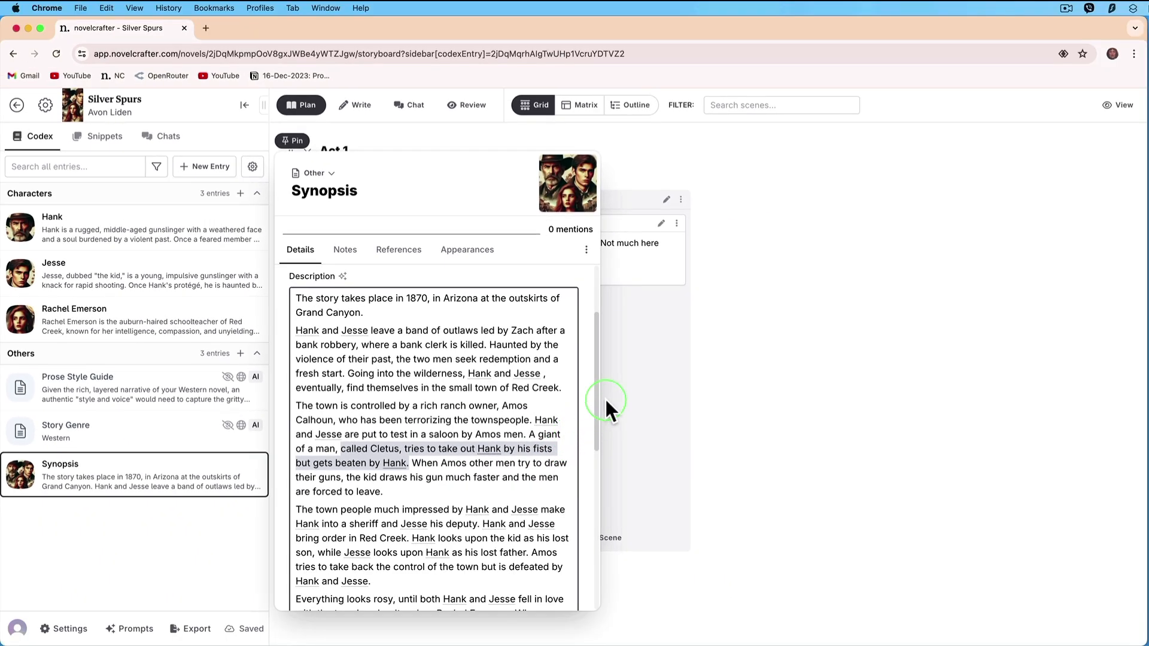
left_click(1053, 435)
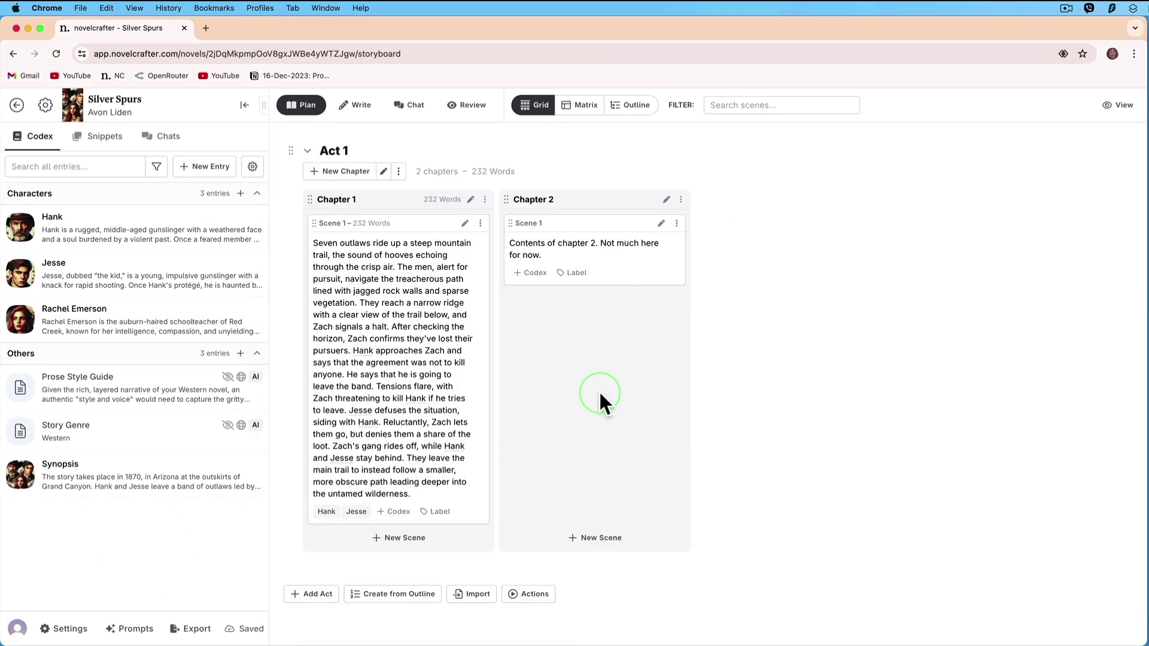
- Examine the Day 3 passage about the lone traveler Elias in the Timeline snippet
left_click(111, 136)
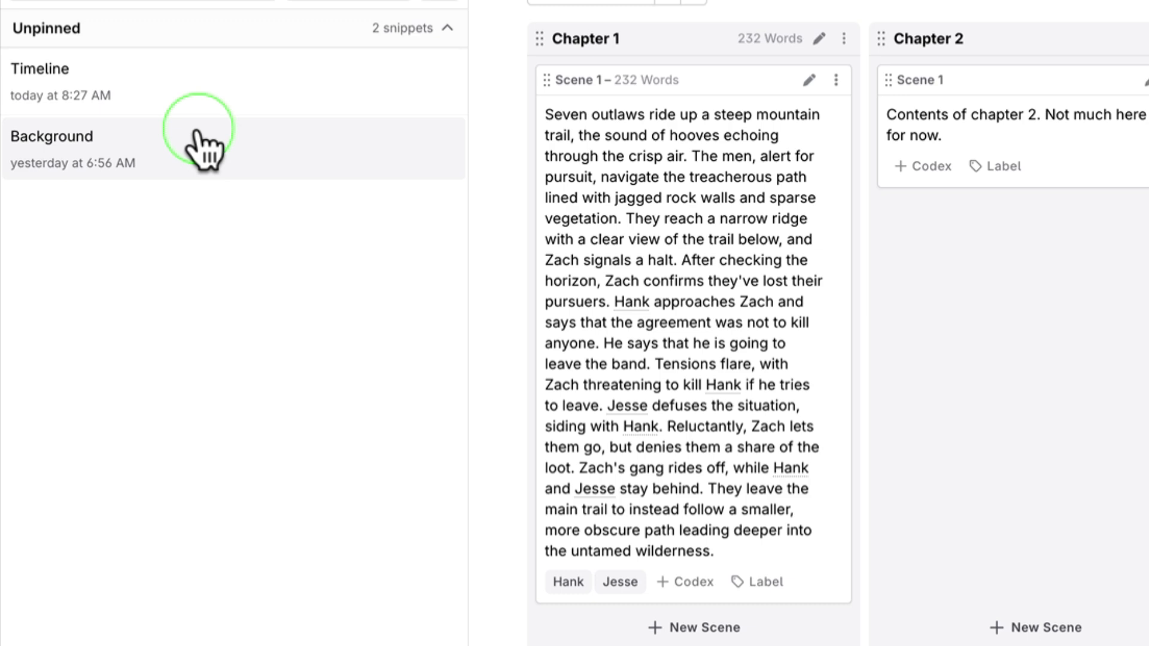
left_click(174, 96)
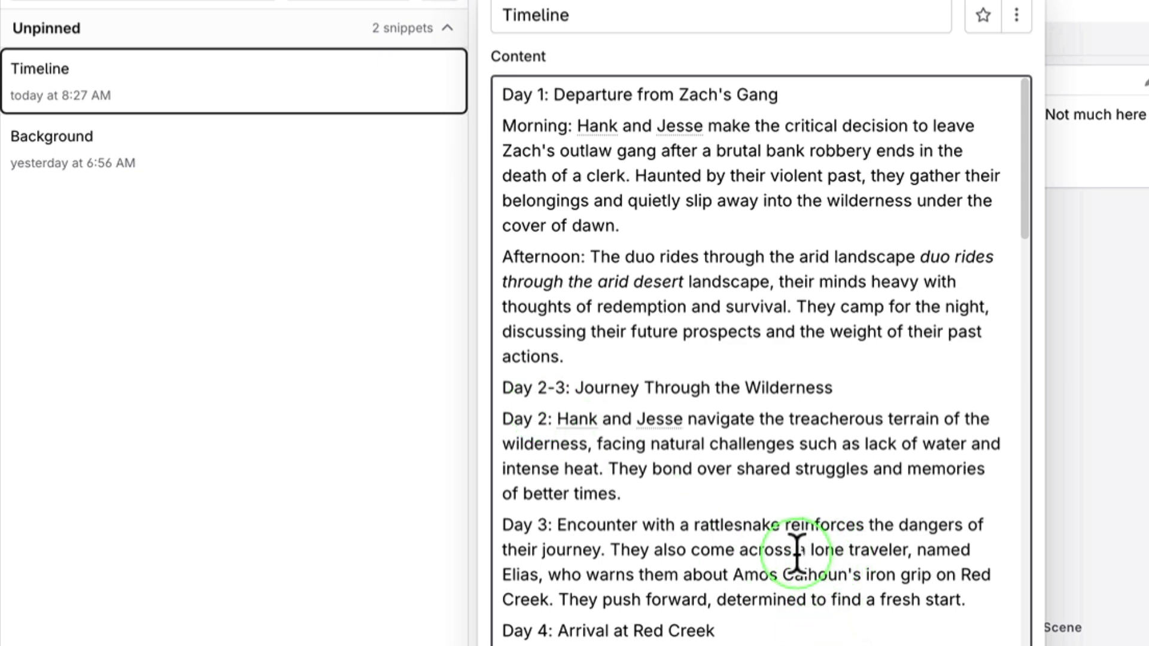
left_click_drag(798, 552, 900, 575)
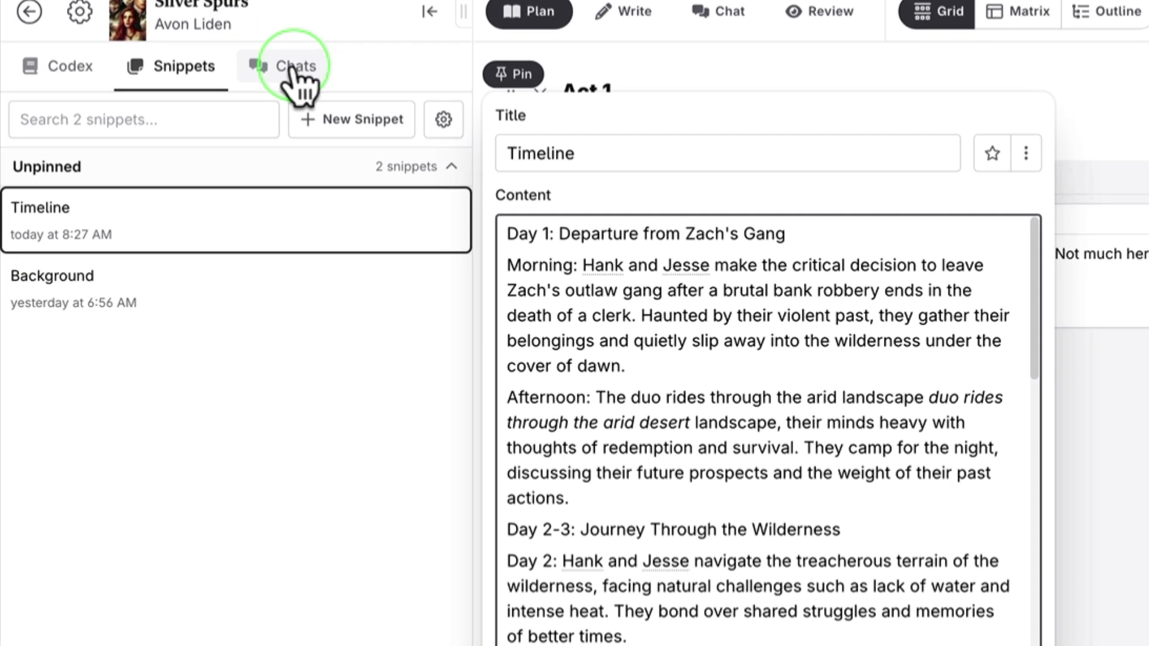
- Go to the novel's AI chat and ask "Who is Rachel?" in a new thread
left_click(167, 136)
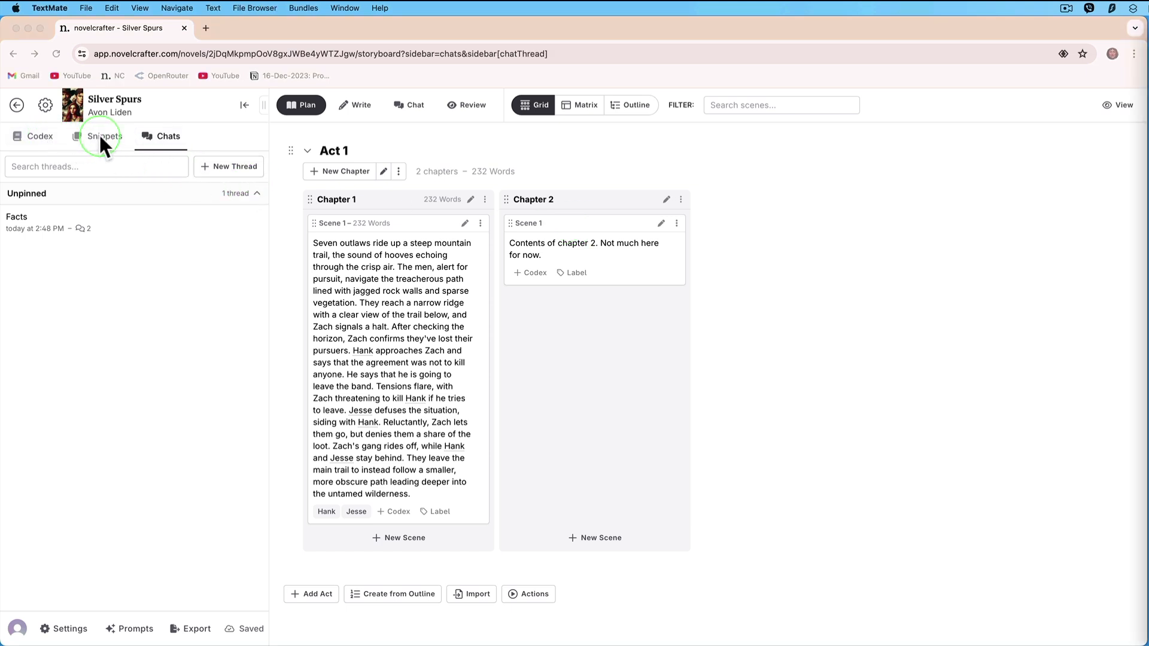
left_click(420, 104)
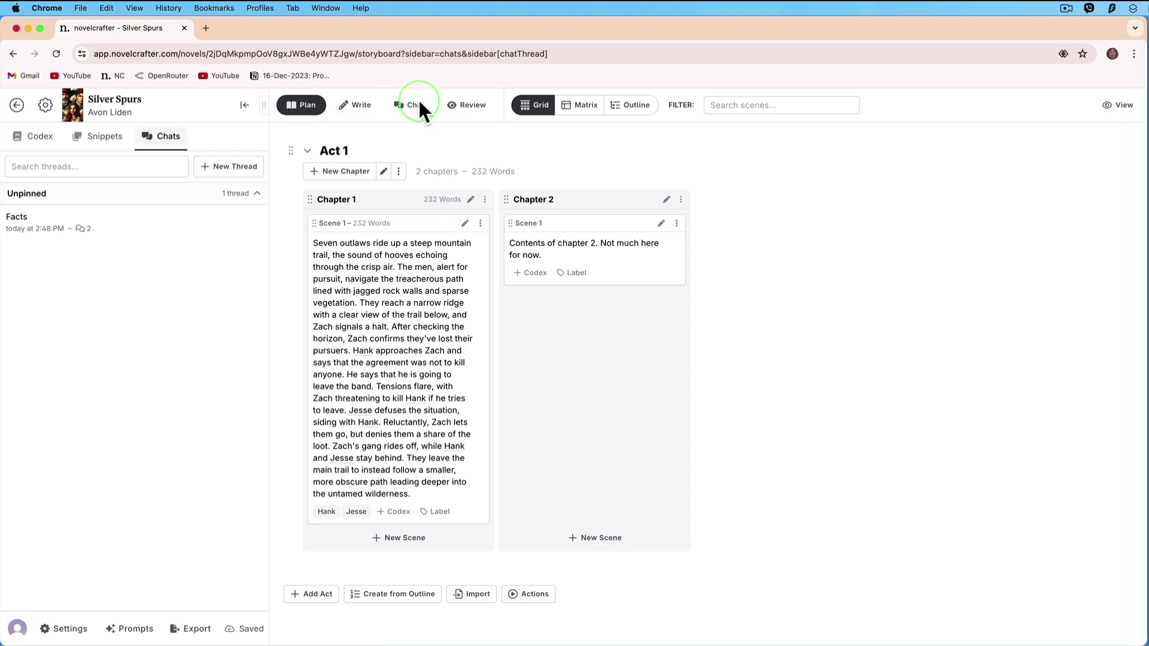
left_click(421, 105)
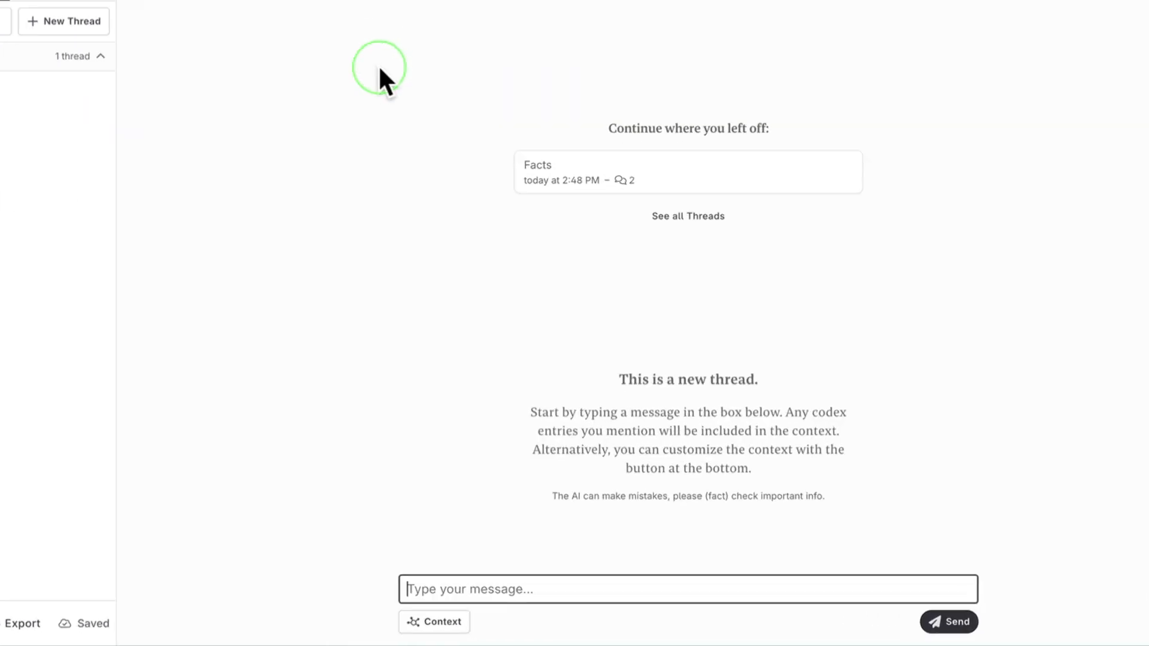
type("Who is Rachel?")
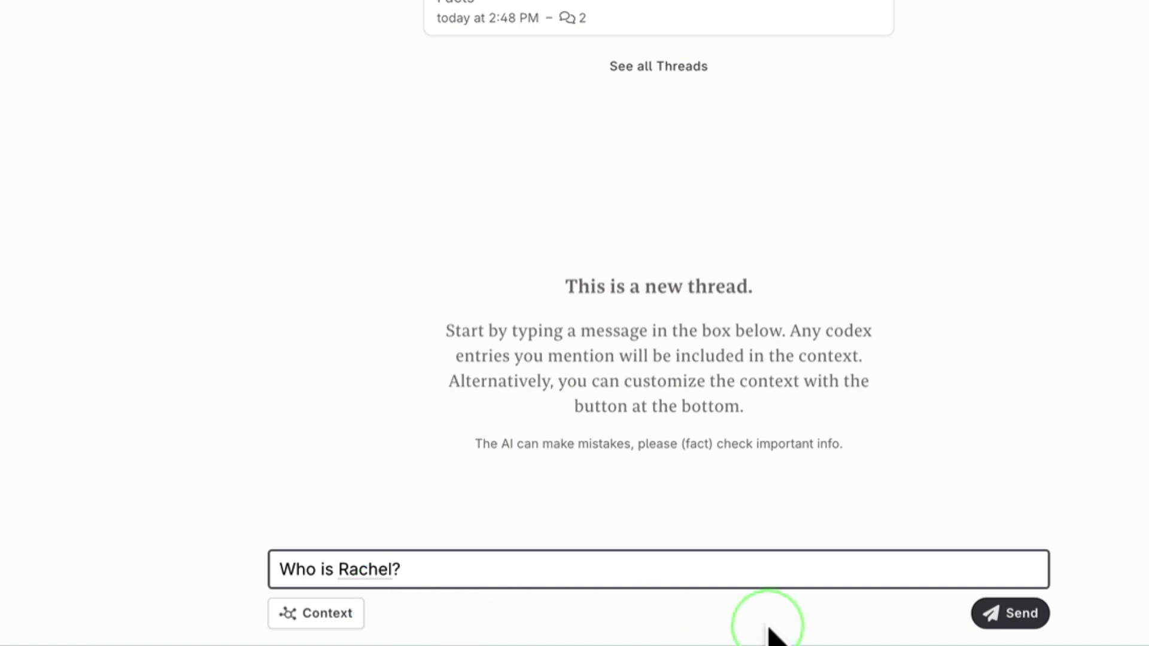
left_click(1012, 623)
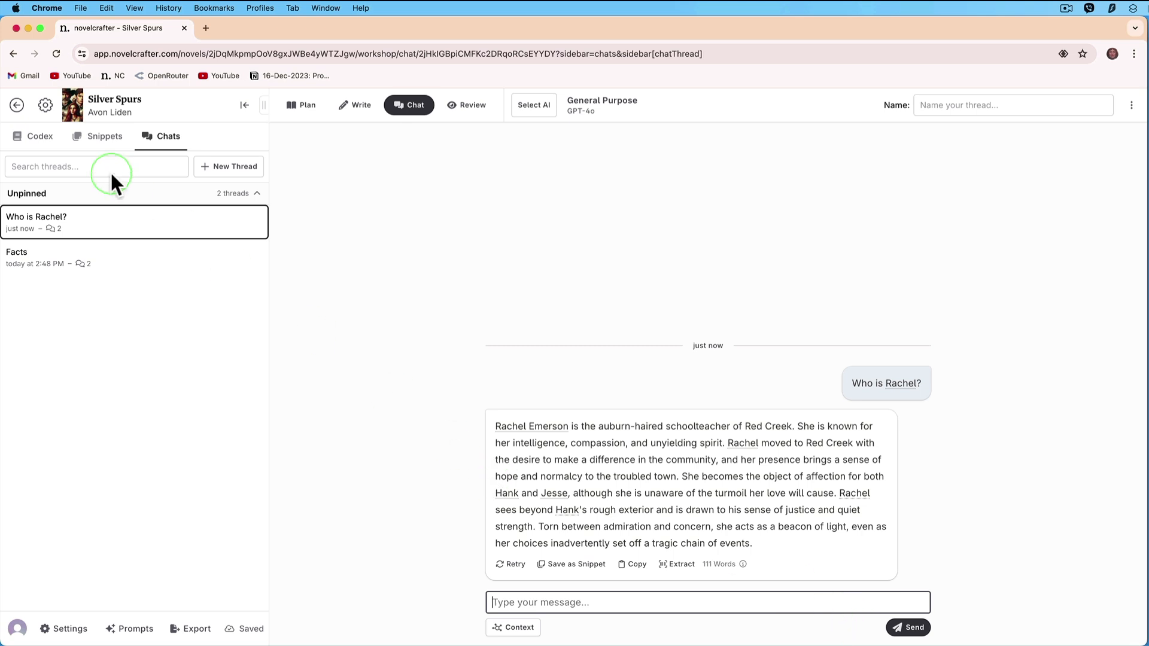
- With the codex entries listed, ask the chat "Who is Cletus?" and follow up with "Who is Cletus? Take into account the Synopsis."
left_click(35, 137)
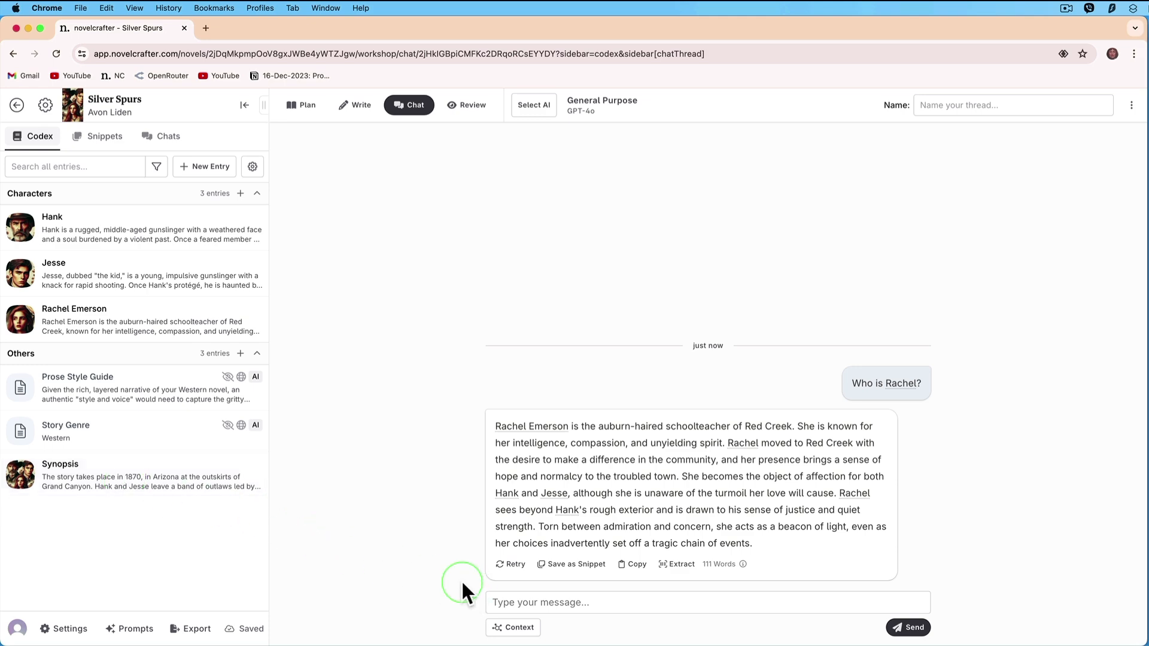
left_click(496, 600)
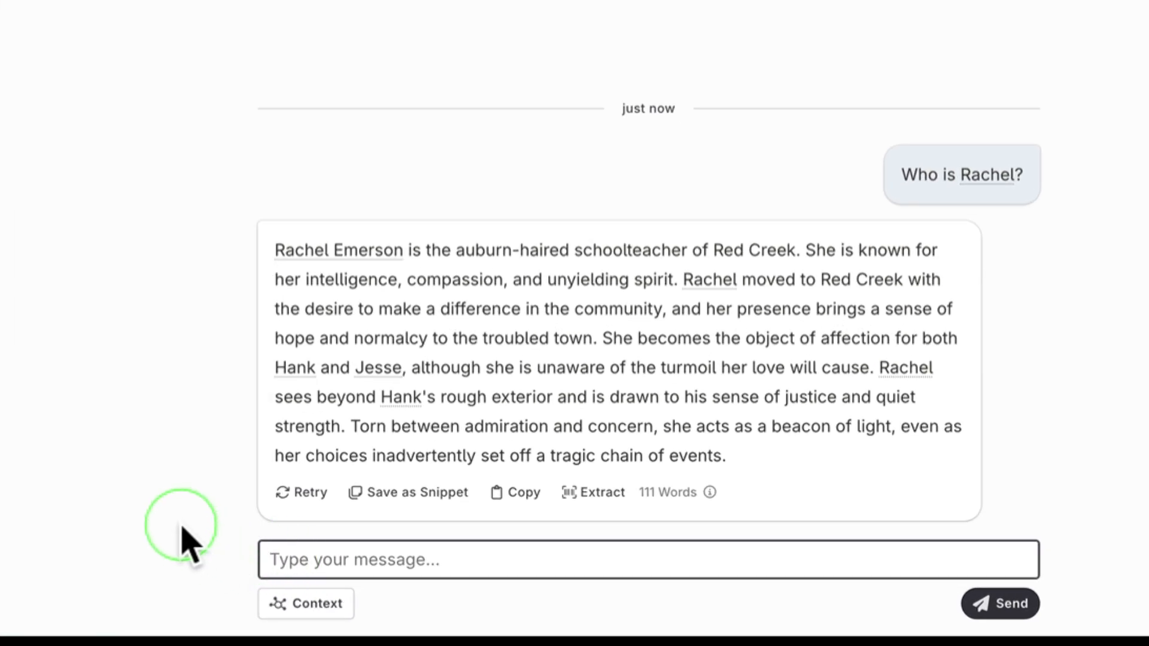
type("Who i")
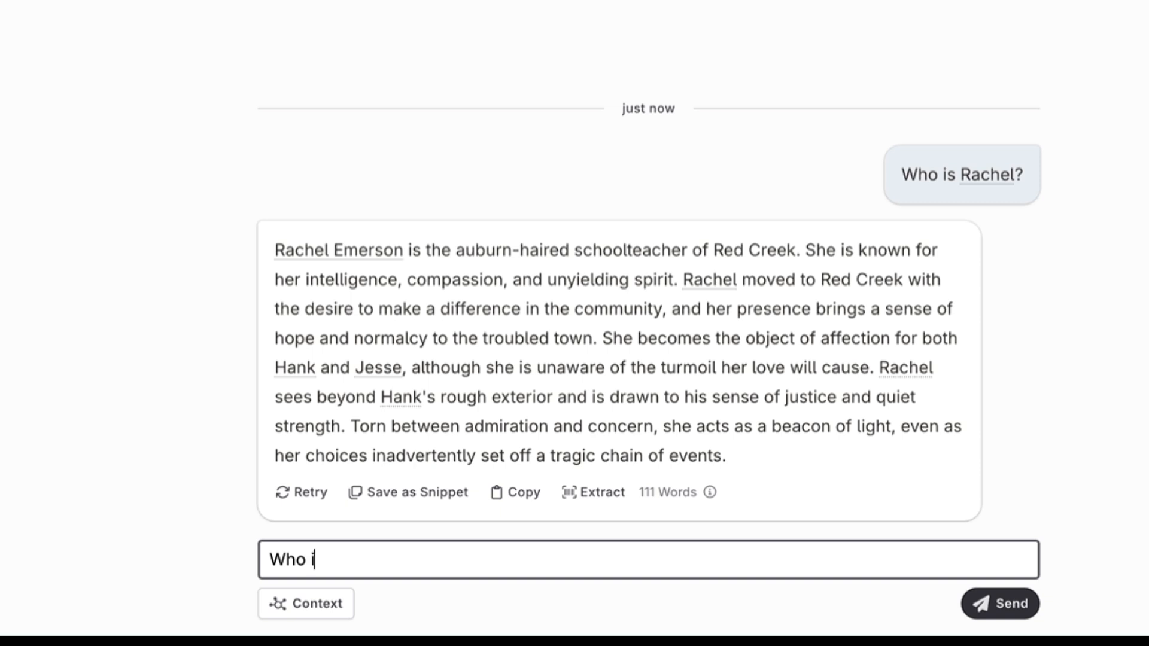
type("s Cletus?")
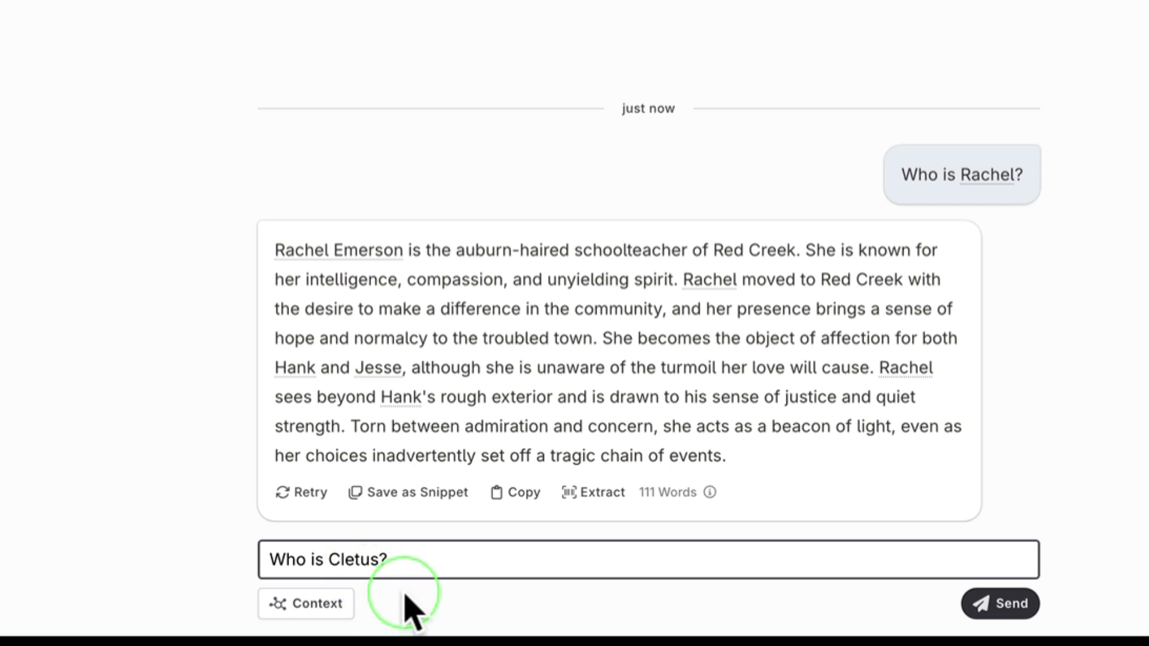
left_click(1011, 604)
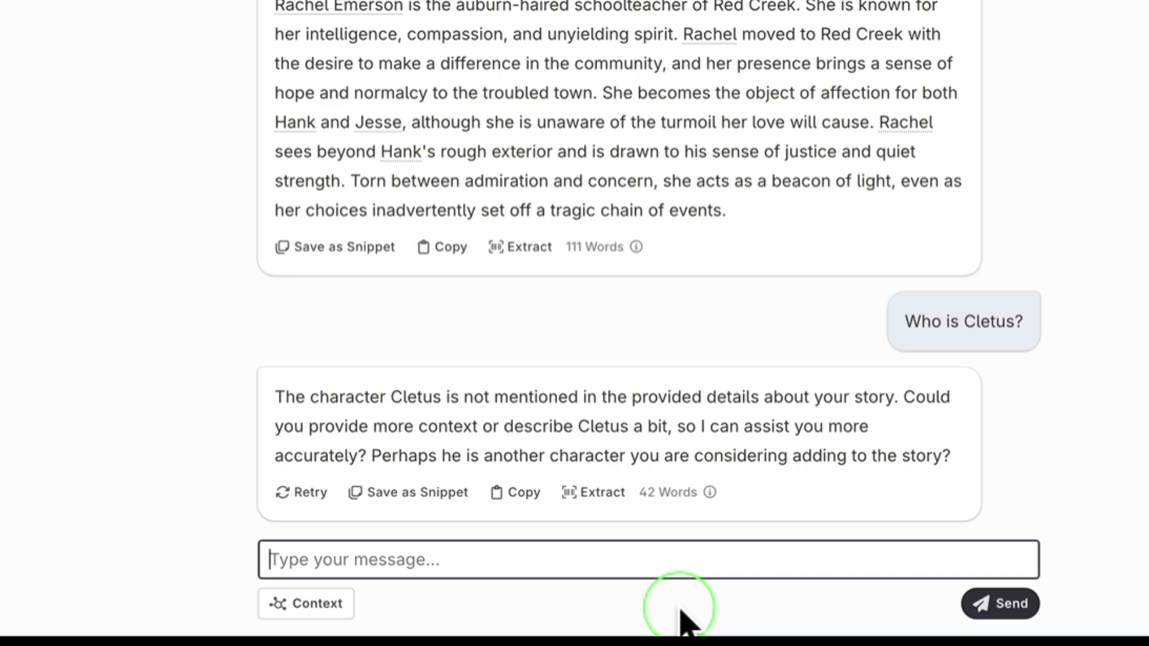
type("Who is Cletus? Take into account the Synopsis.")
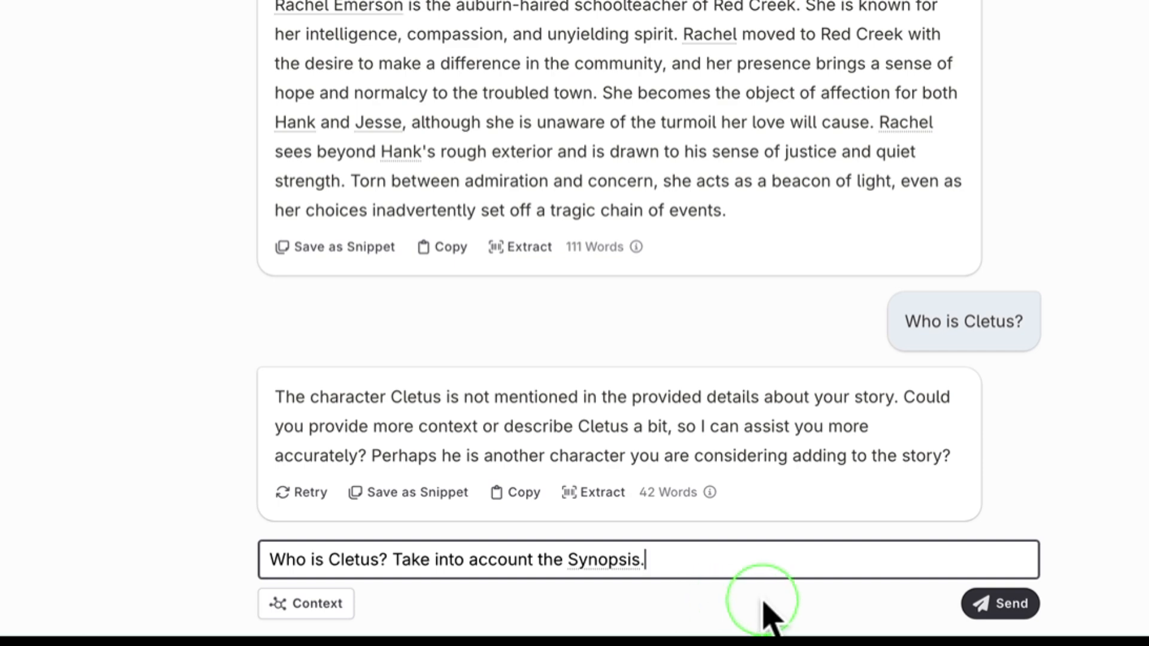
left_click(1006, 604)
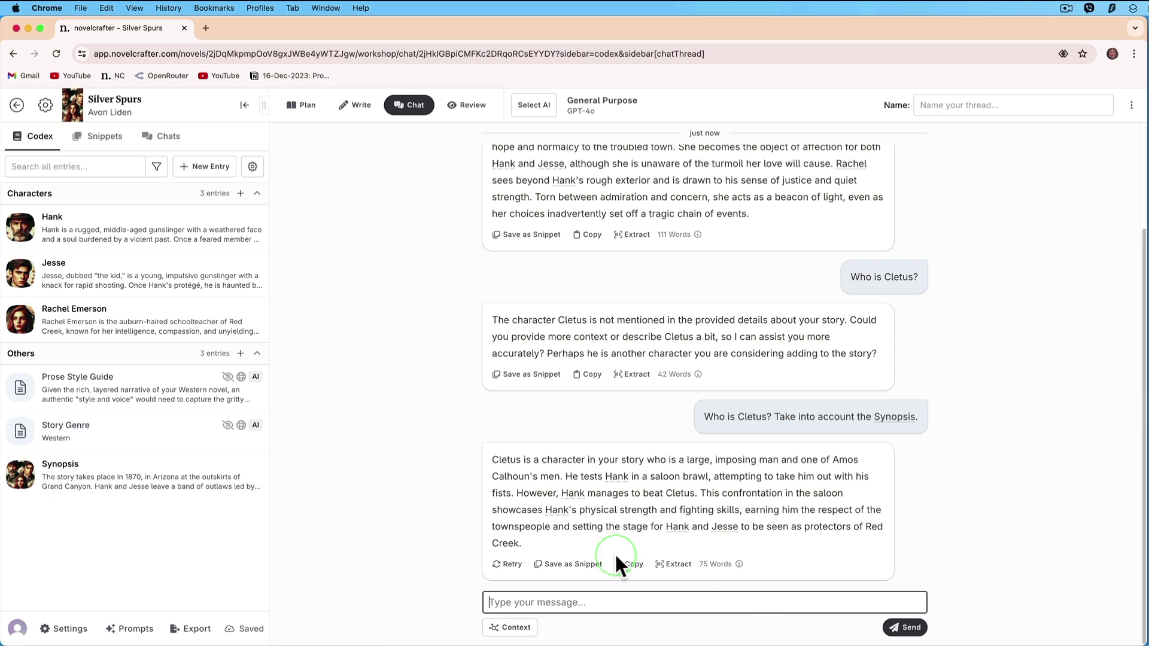
- With the snippets listed, send the chat message "Who is Elias? Take into account the Timeline."
left_click(98, 139)
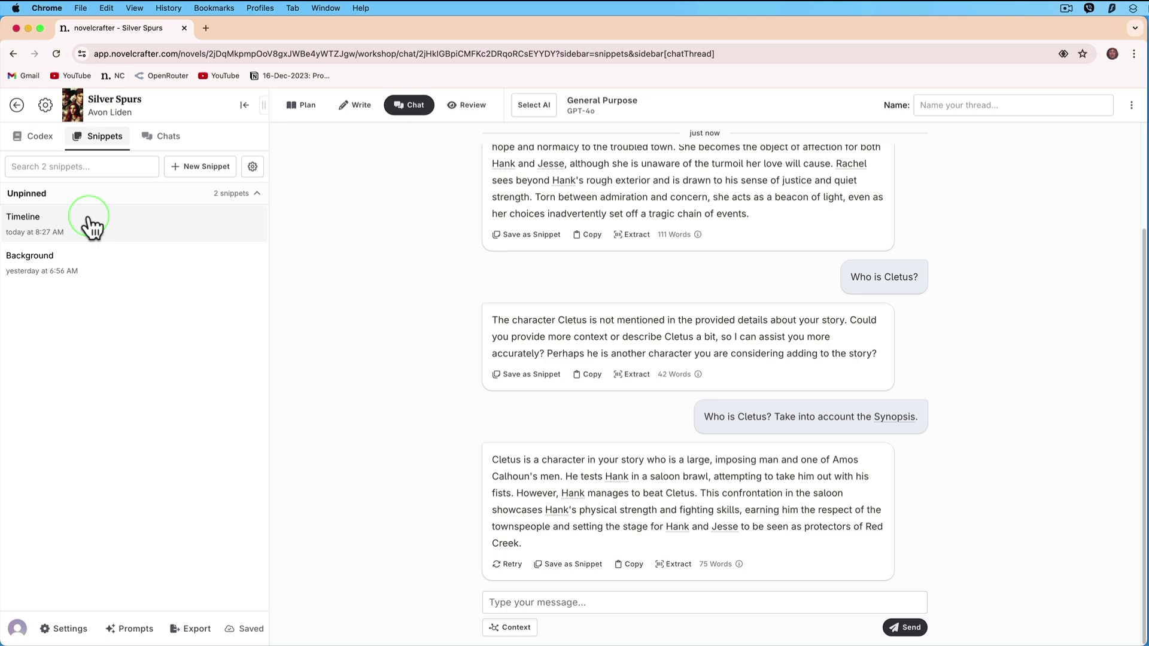
left_click(590, 604)
type("Who is Elias? Take into account the Timeline.")
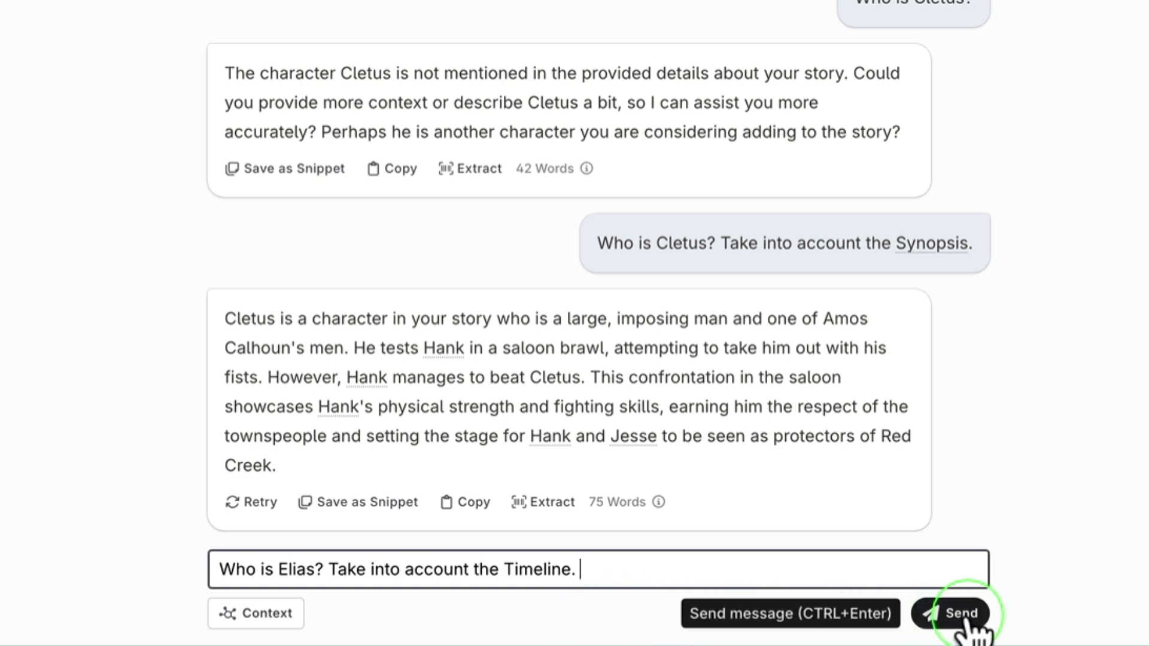
left_click(969, 616)
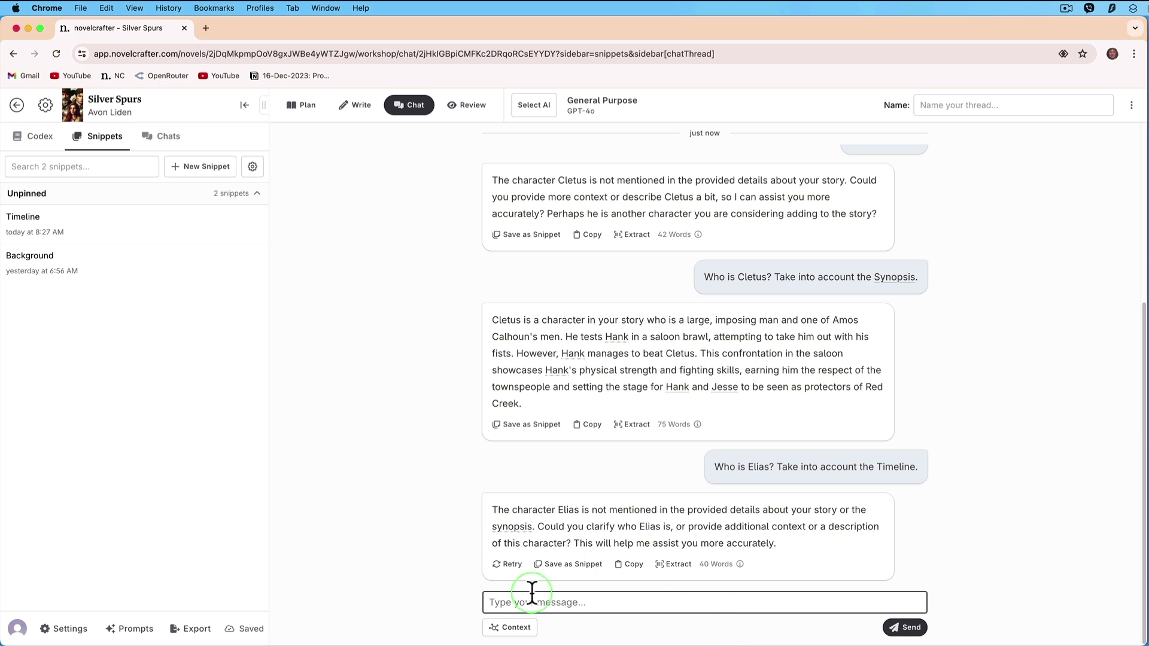
- Examine the instructions of the General Purpose (Copy) workshop chat prompt, highlighting the line "Take into account {snippets.get("Timeline")}"
left_click(143, 632)
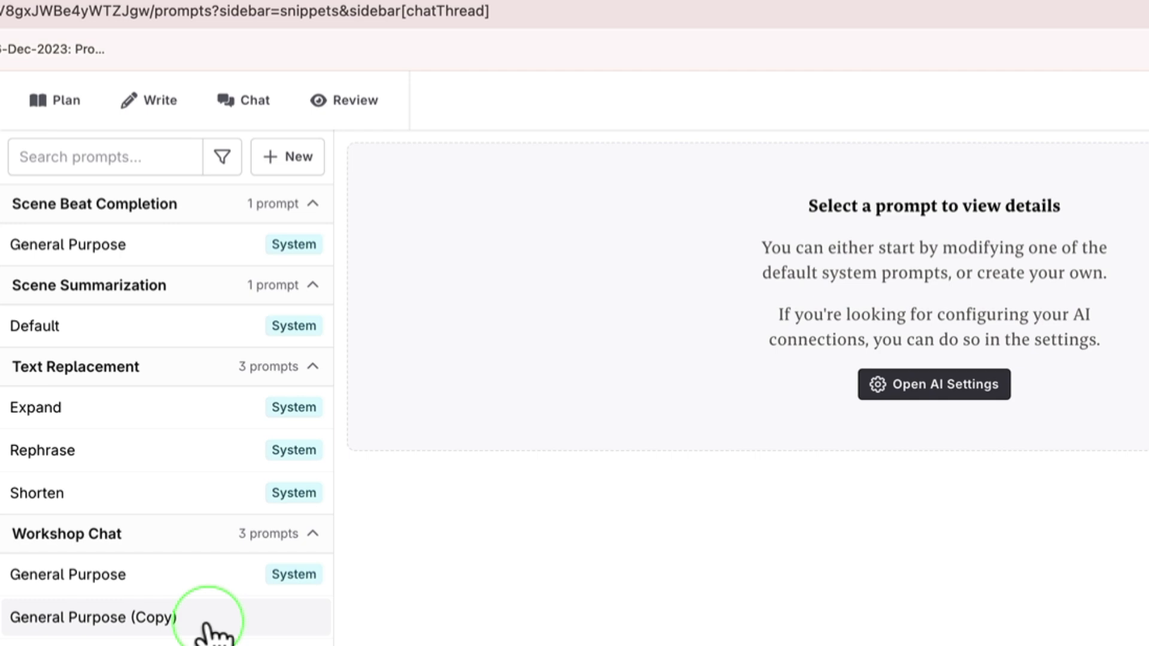
left_click(206, 623)
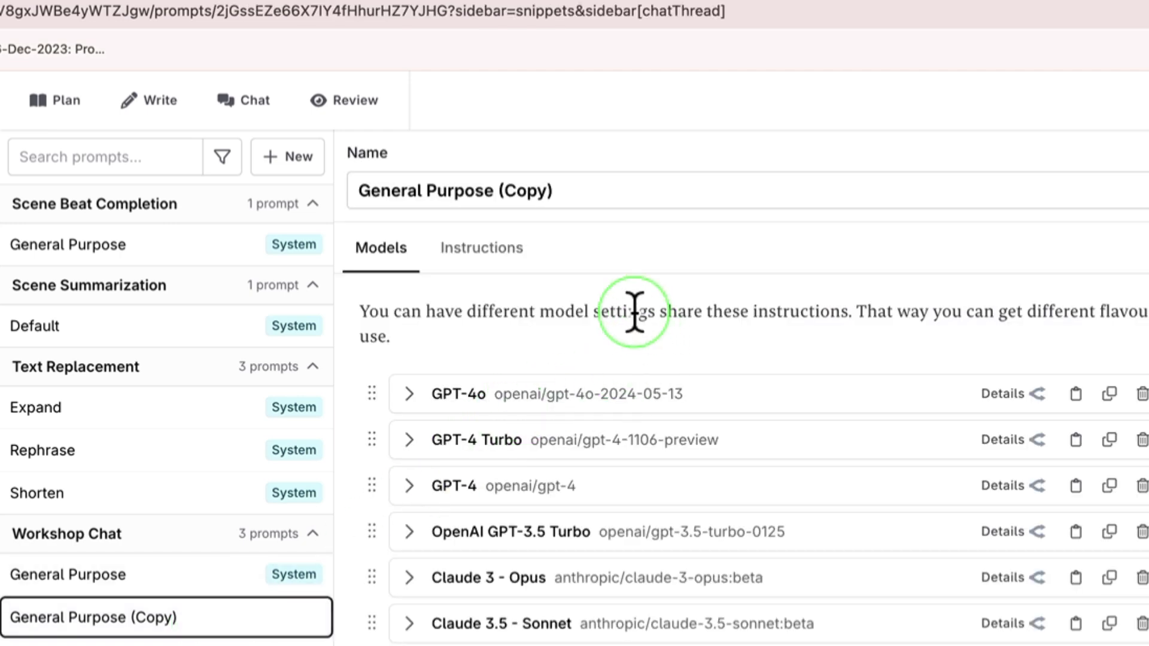
left_click(527, 263)
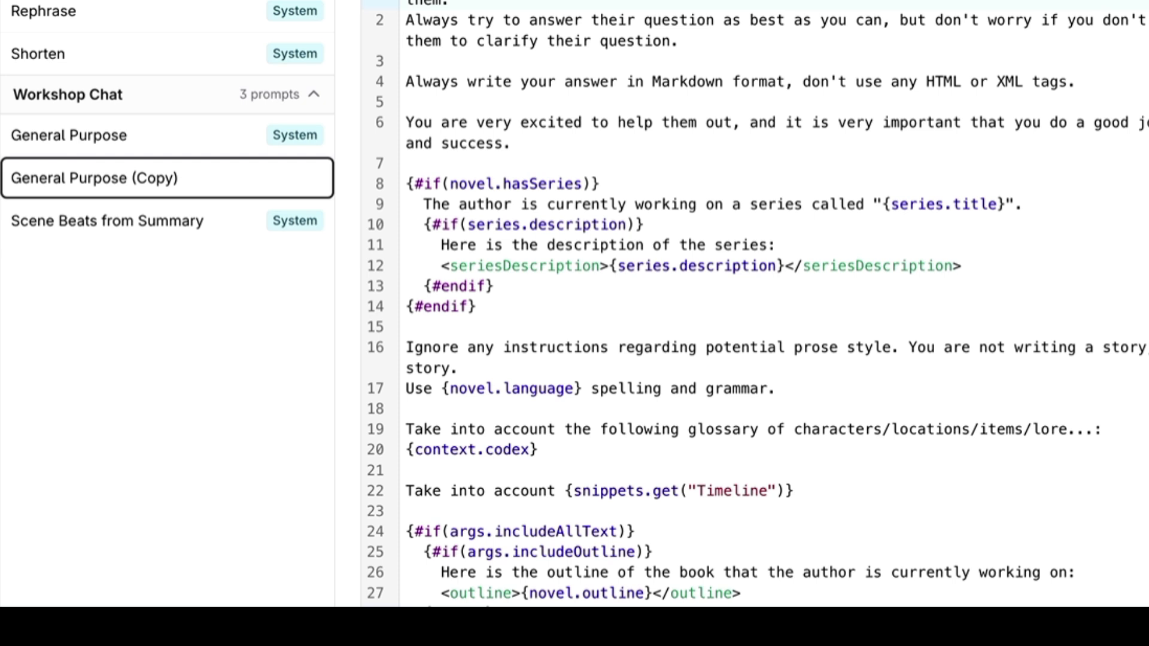
left_click(872, 493)
left_click(464, 472, "shift")
key("shift+Down")
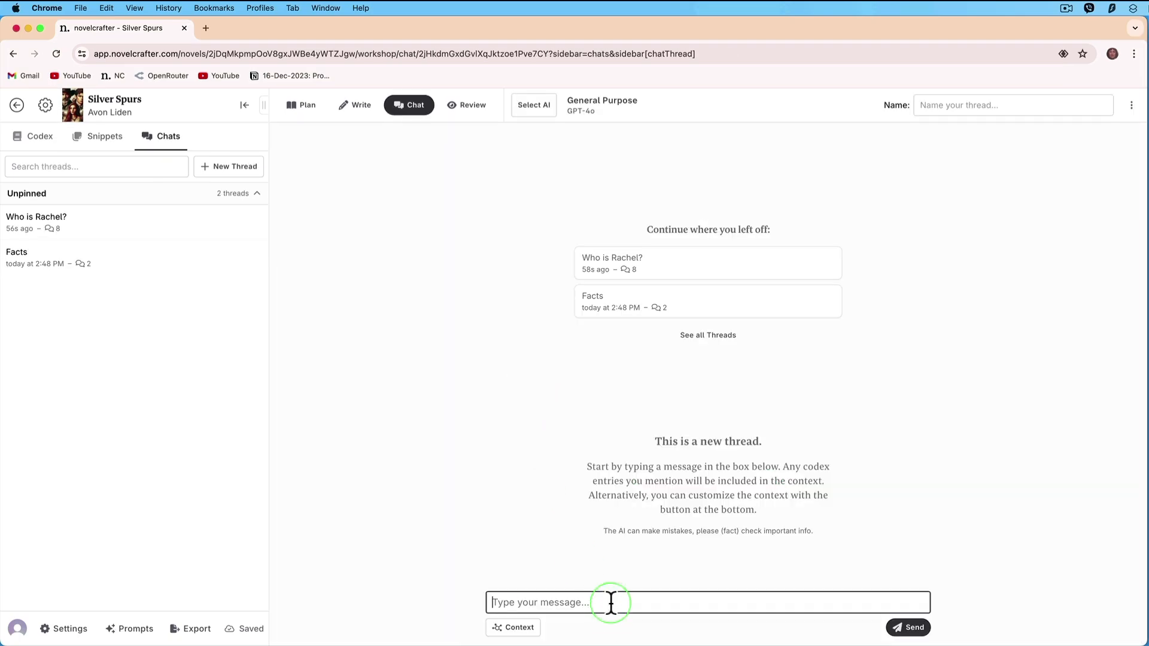
- Switch the new chat thread to General Purpose (Copy) with Claude 3 - Haiku and ask "Who is Elias?"
left_click(556, 111)
mouse_move(572, 154)
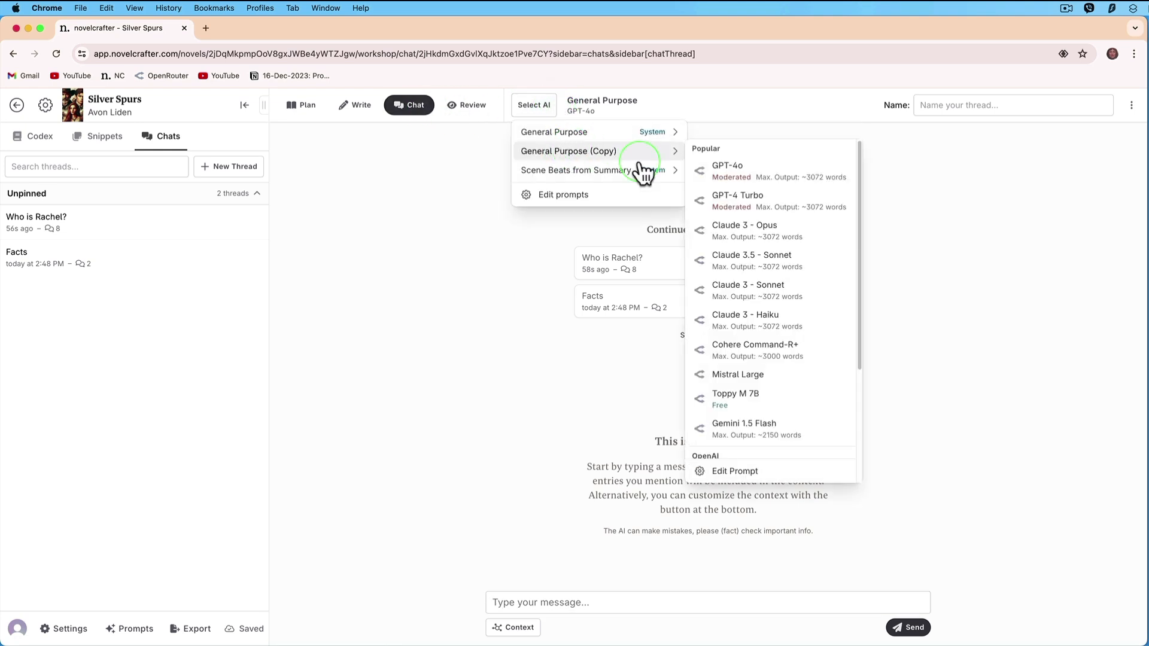
left_click(760, 322)
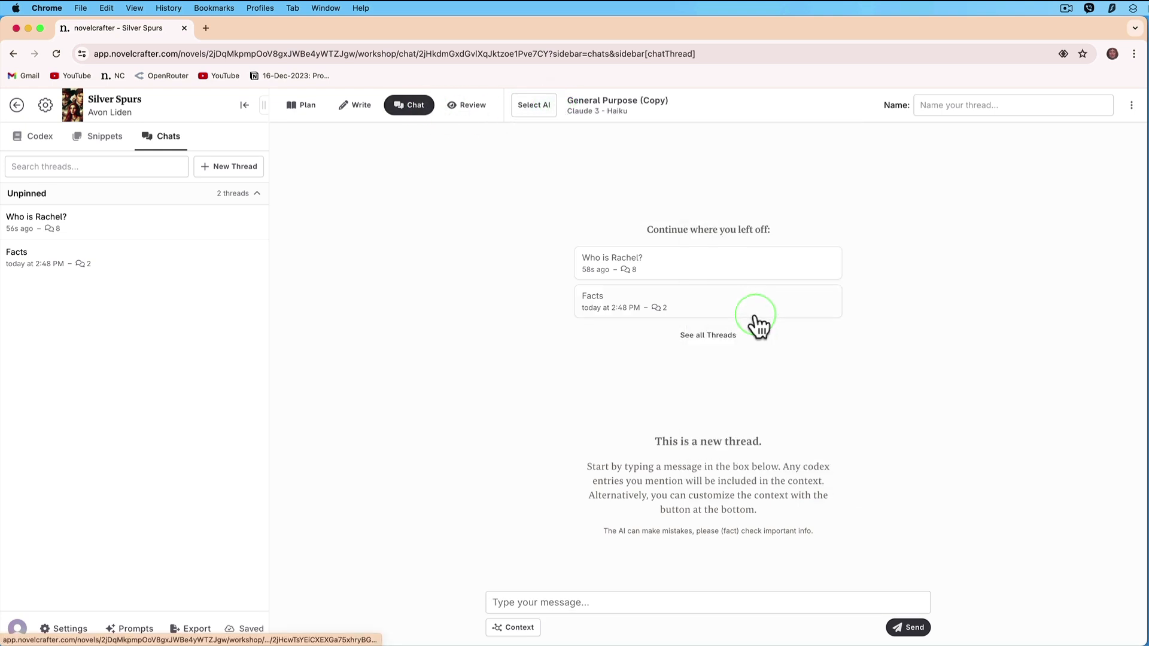
left_click(603, 602)
type("Who is Elias?")
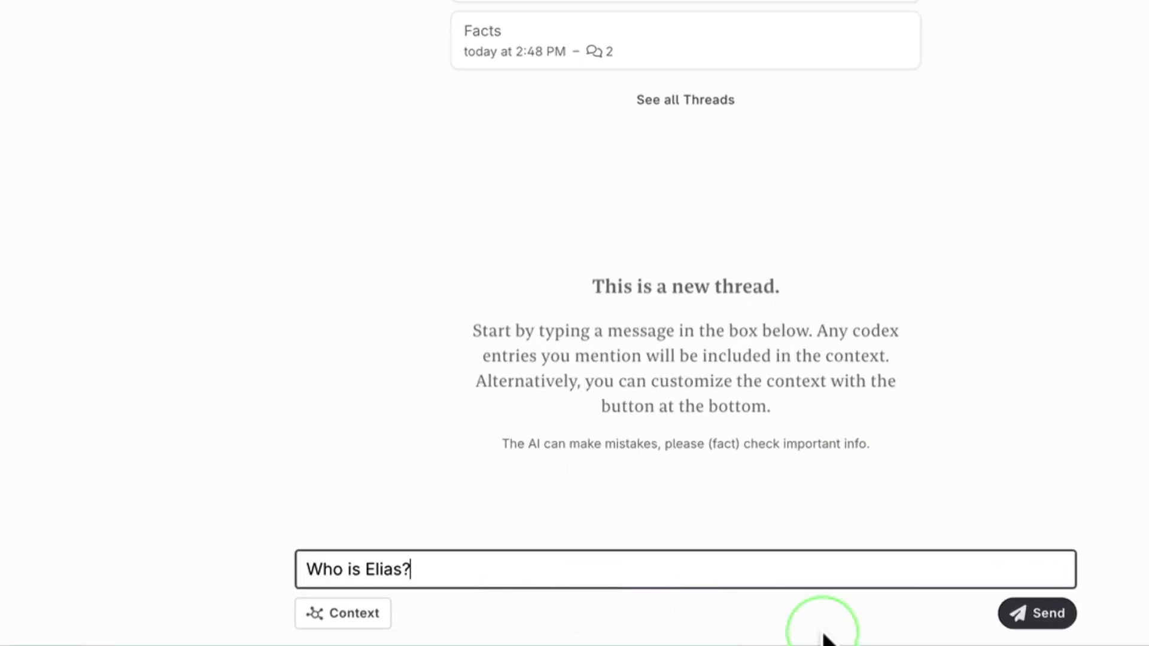
left_click(1052, 622)
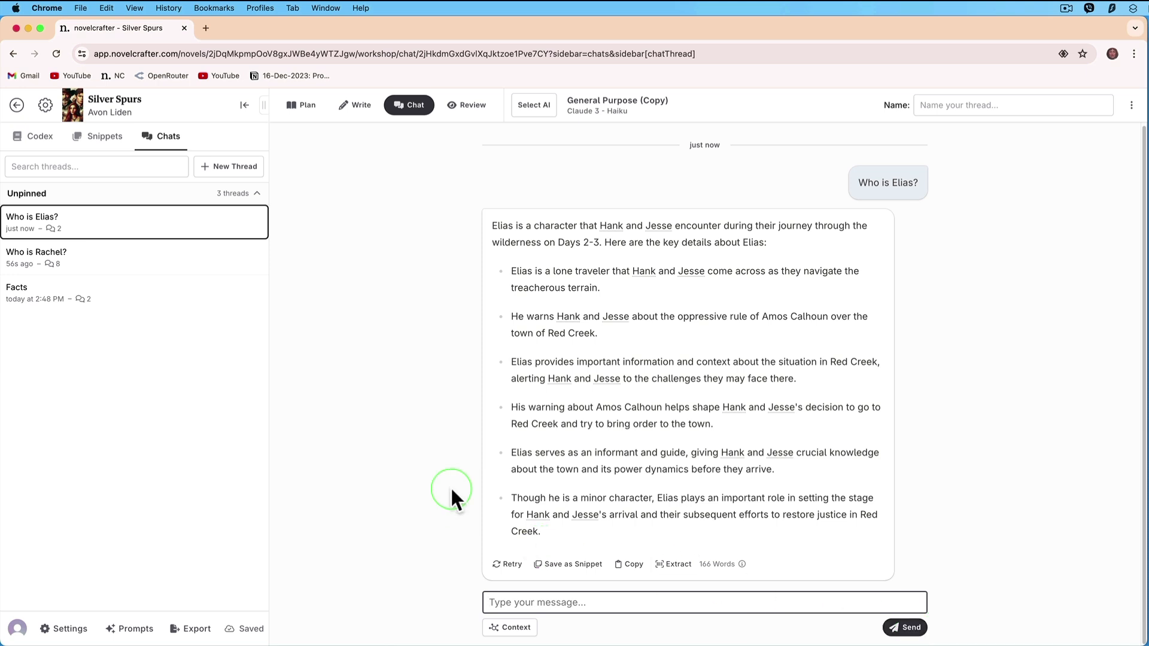
- Create another chat thread, open it in the full chat view, and name it "Geography"
left_click(260, 174)
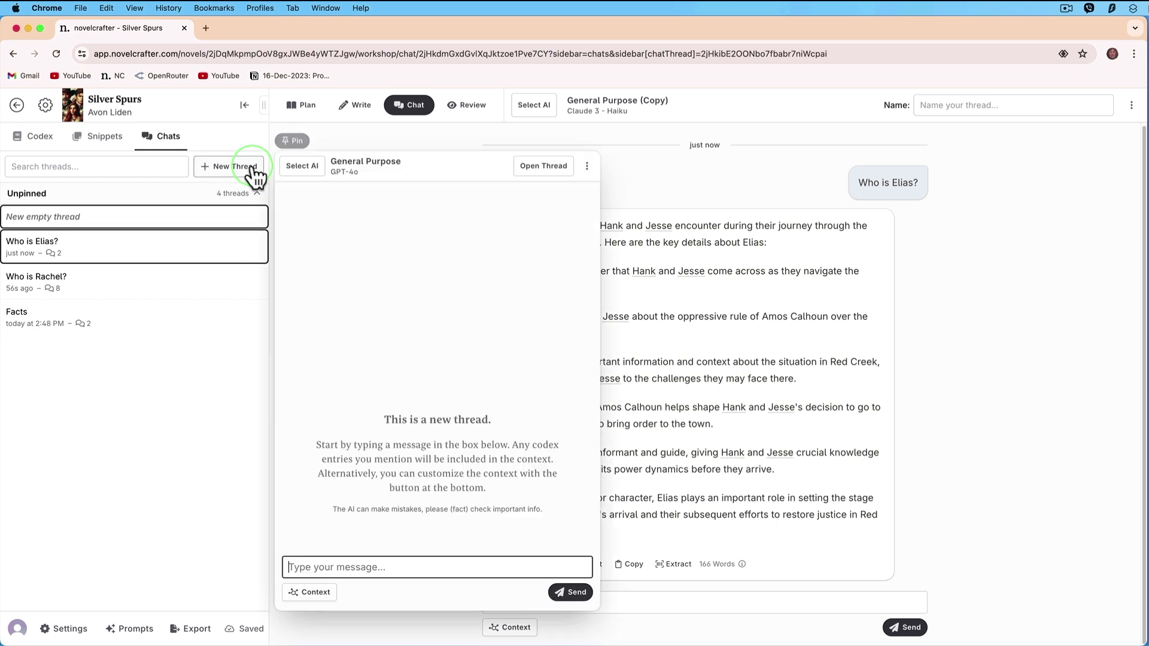
left_click(533, 172)
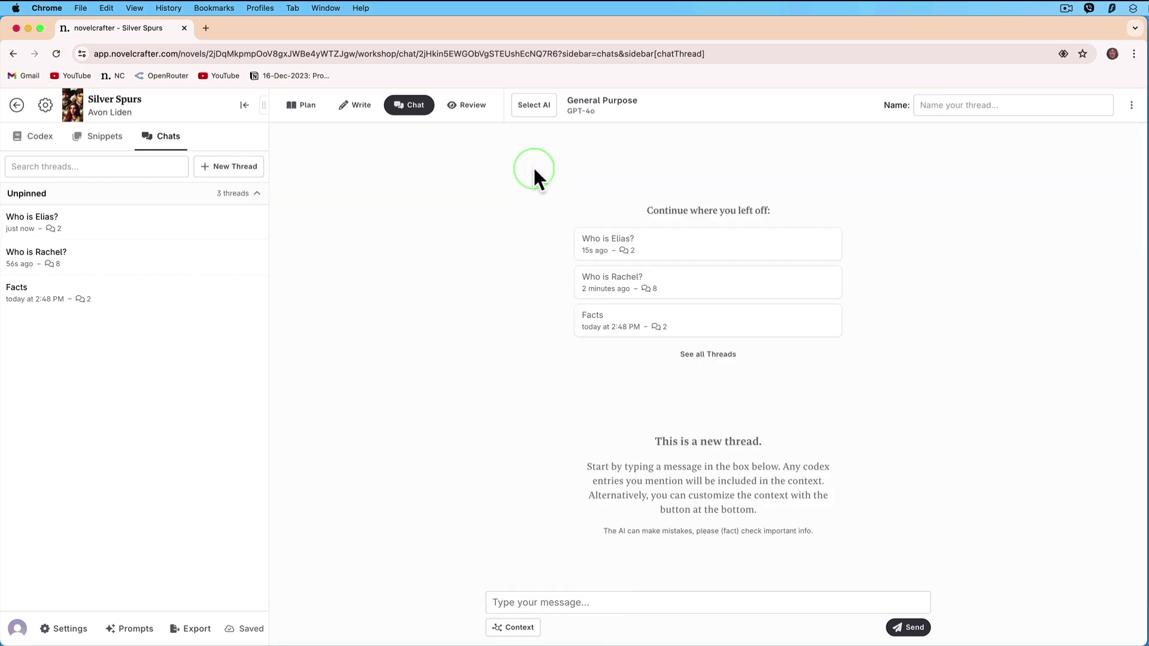
left_click(934, 111)
type("Ge")
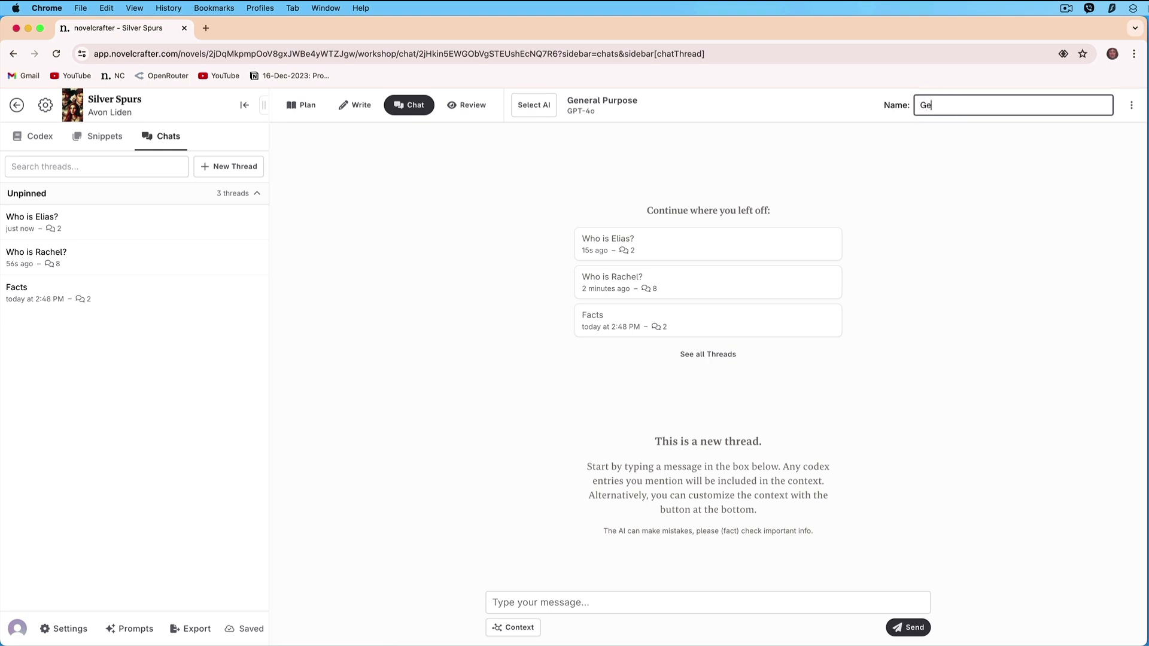
type("ography")
left_click(595, 109)
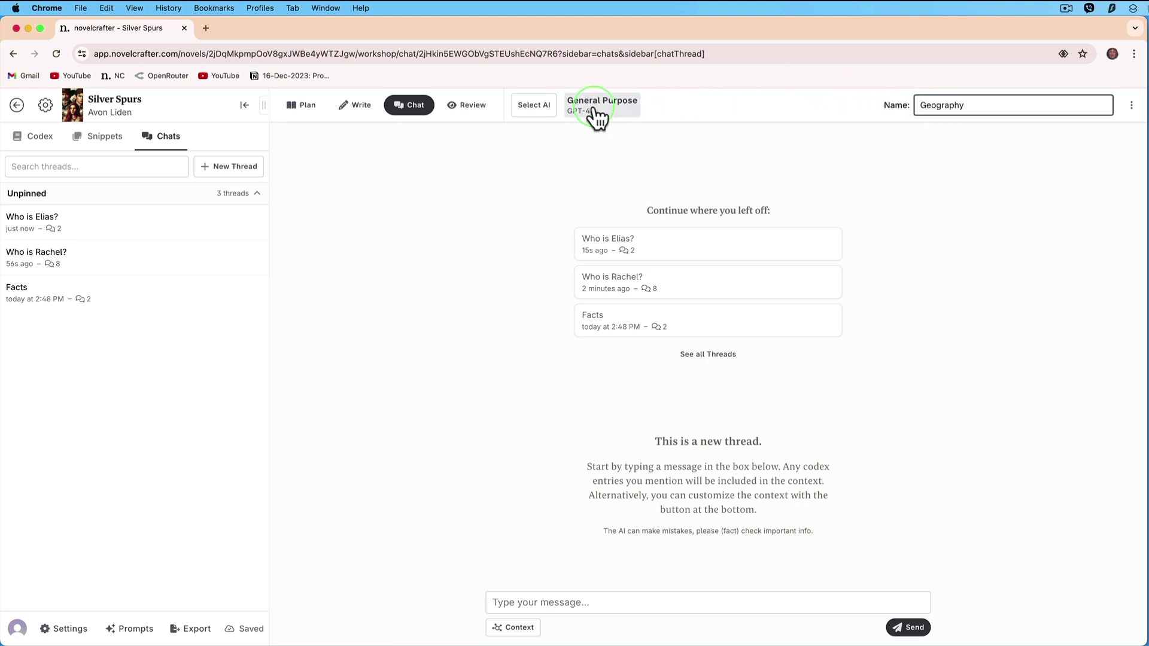
- Set the Geography thread's model to Claude 3 - Haiku and send the message "Where is Arizona?"
left_click(661, 244)
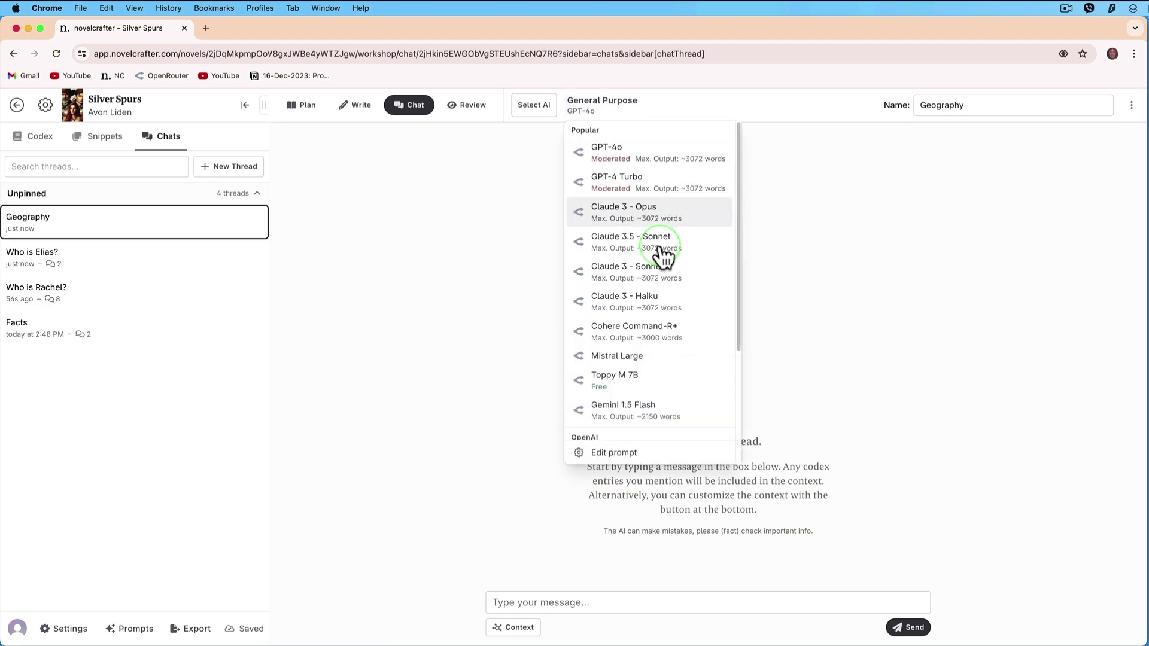
left_click(659, 297)
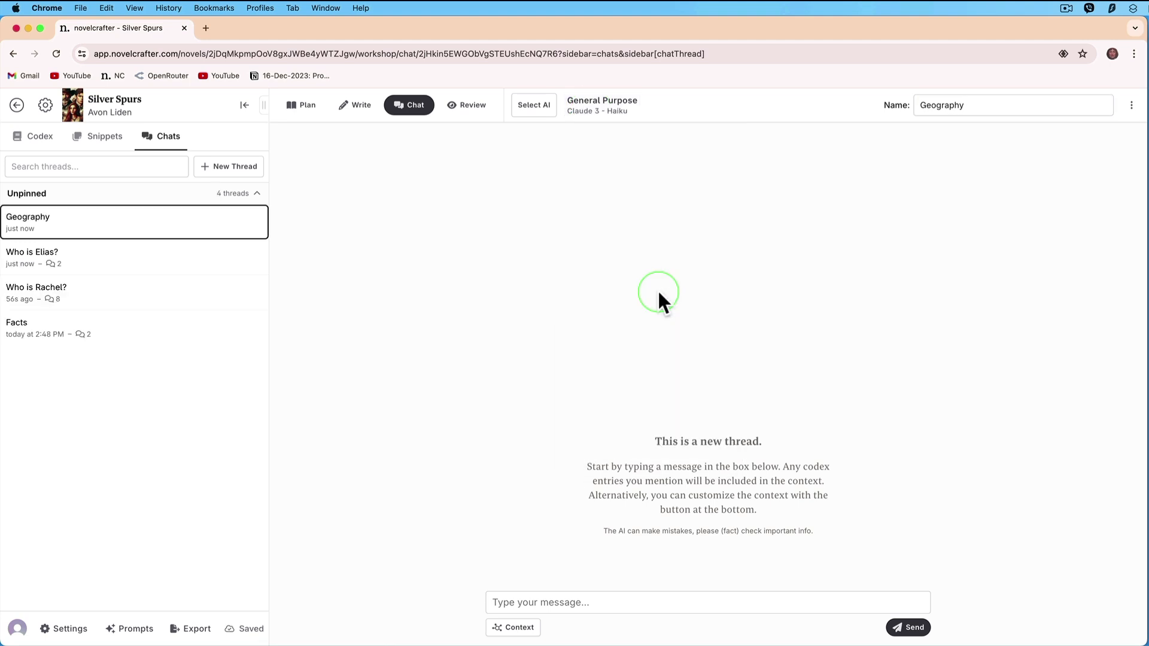
left_click(657, 604)
type("Where is Arizona?")
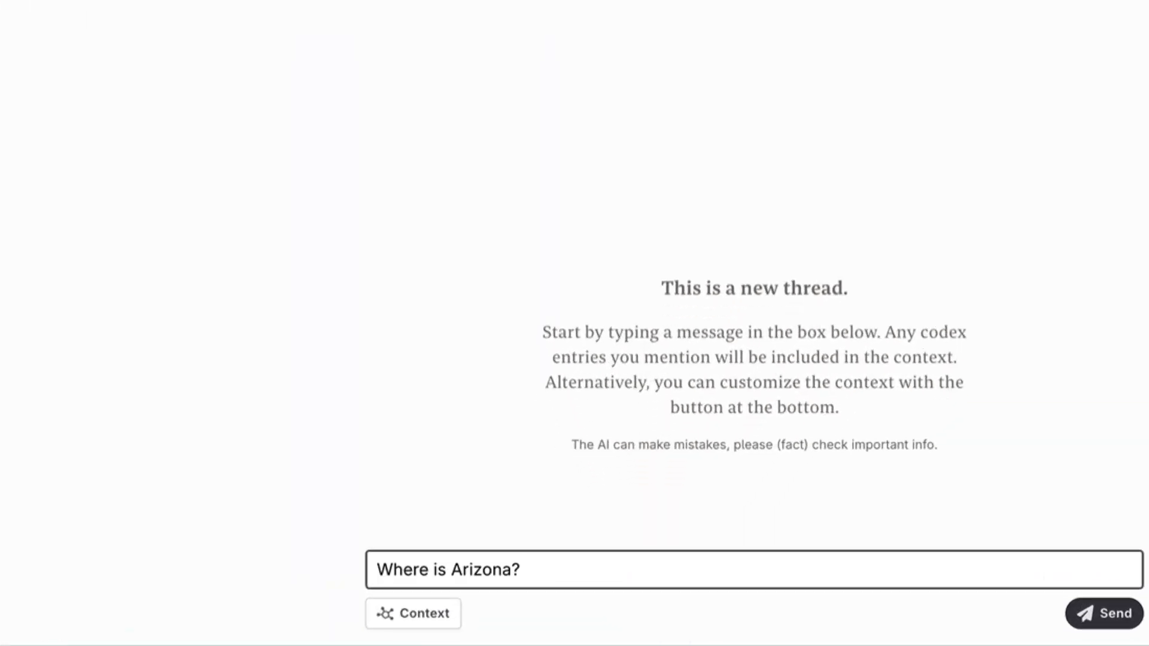
left_click(688, 619)
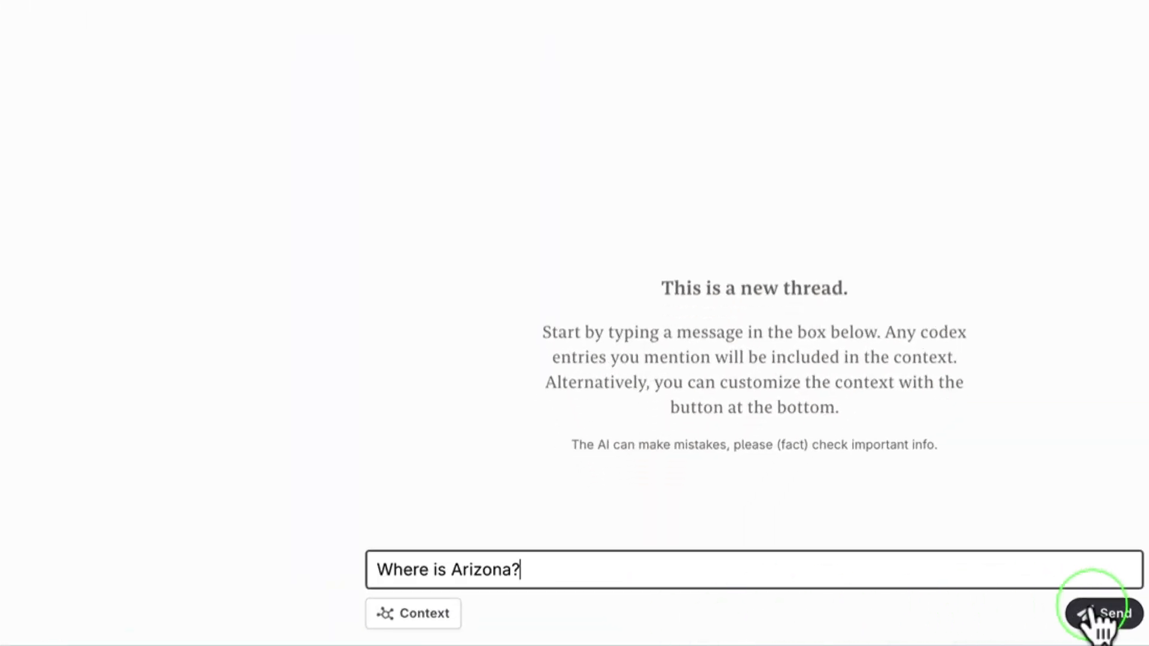
left_click(1114, 616)
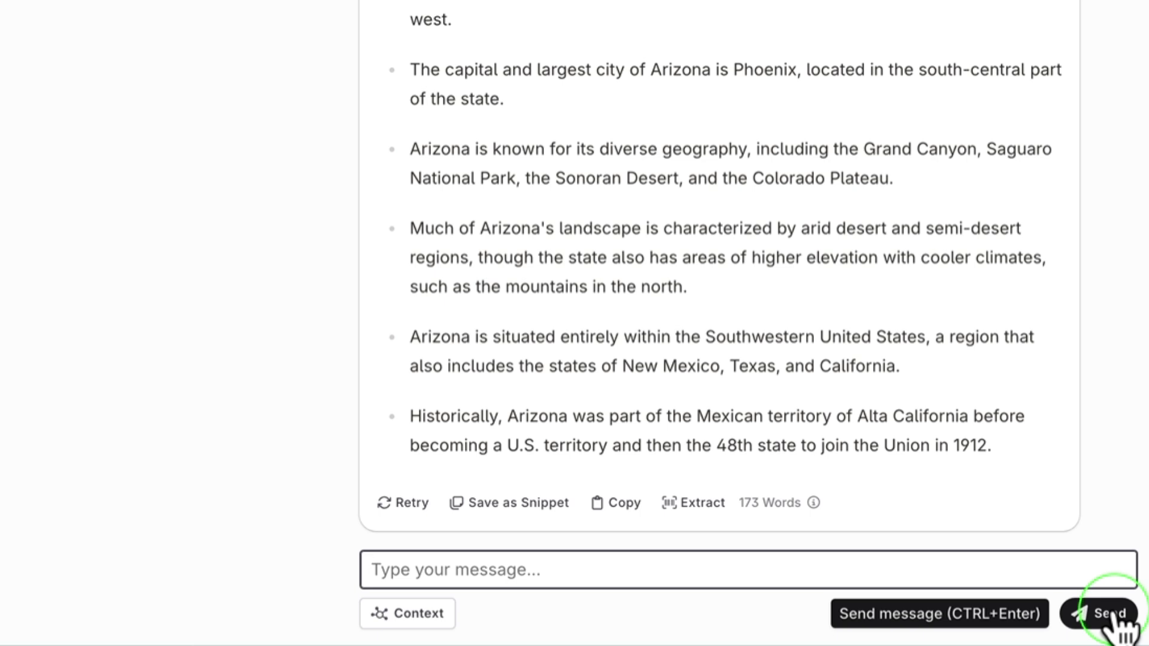
- Save the AI's Arizona answer as a snippet titled "Arizona" and close the snippet
left_click(535, 508)
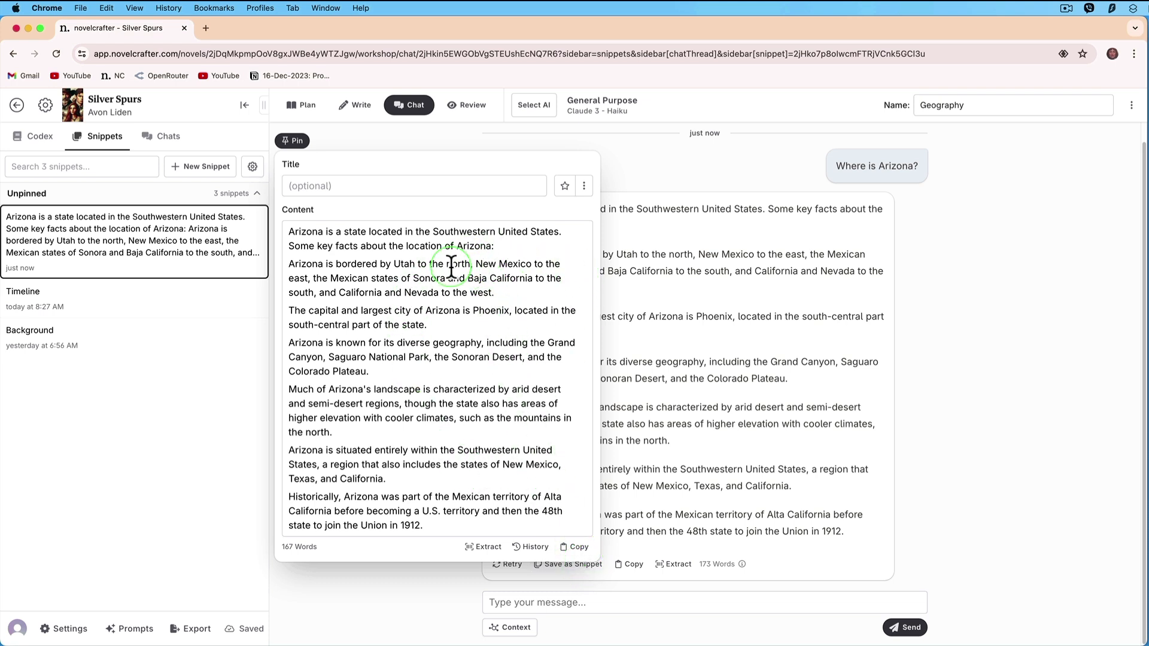
left_click(407, 185)
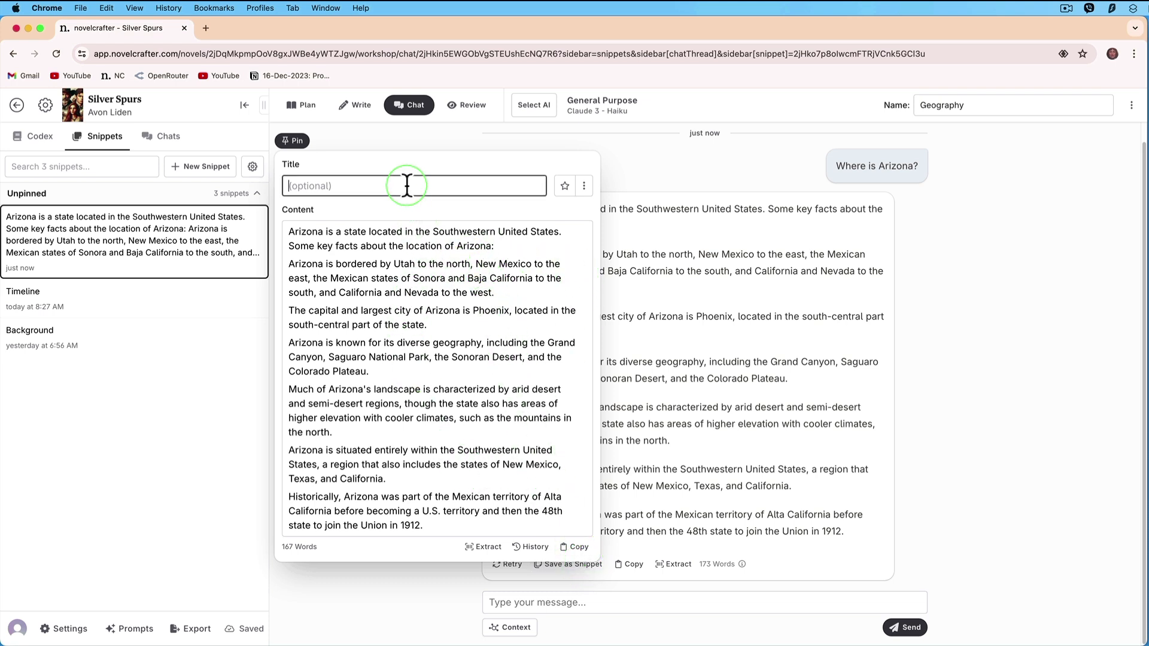
type("Arizona")
left_click(579, 183)
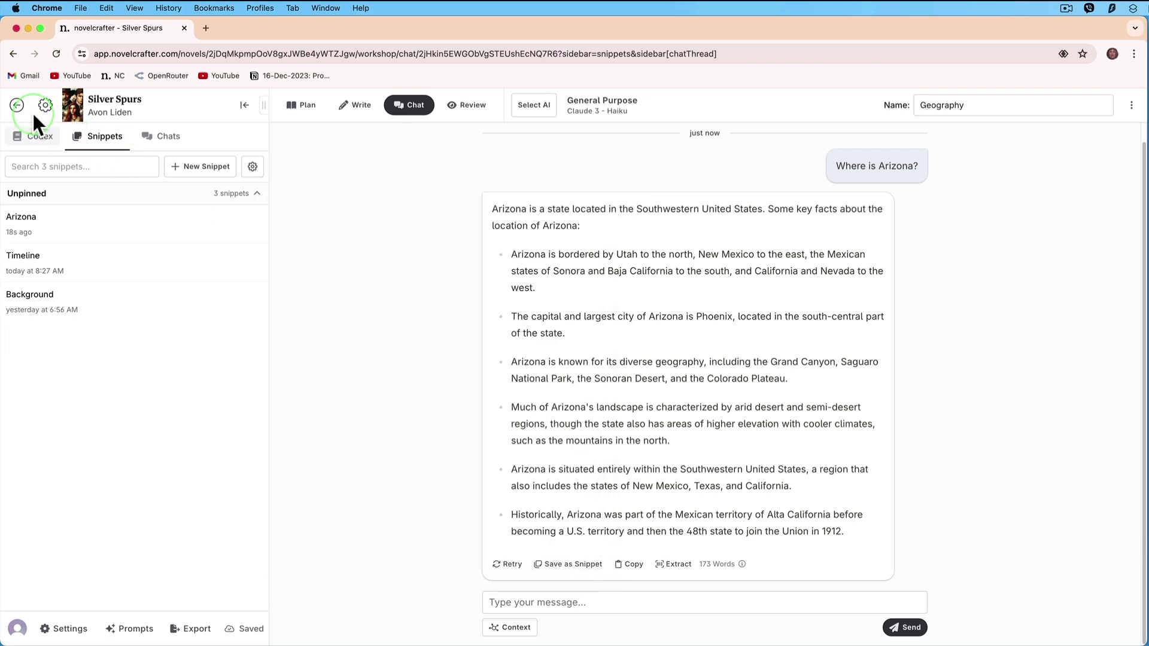
- Return to the novel library and start a new novel that uses Silver Spurs as its template
left_click(17, 105)
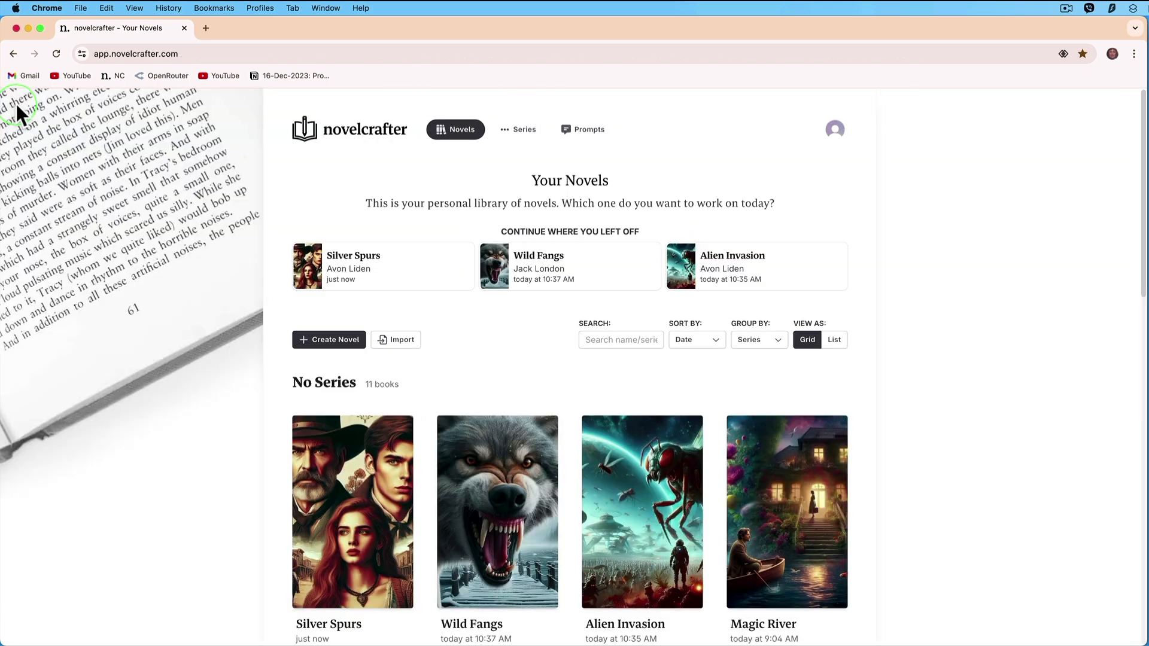
left_click(345, 345)
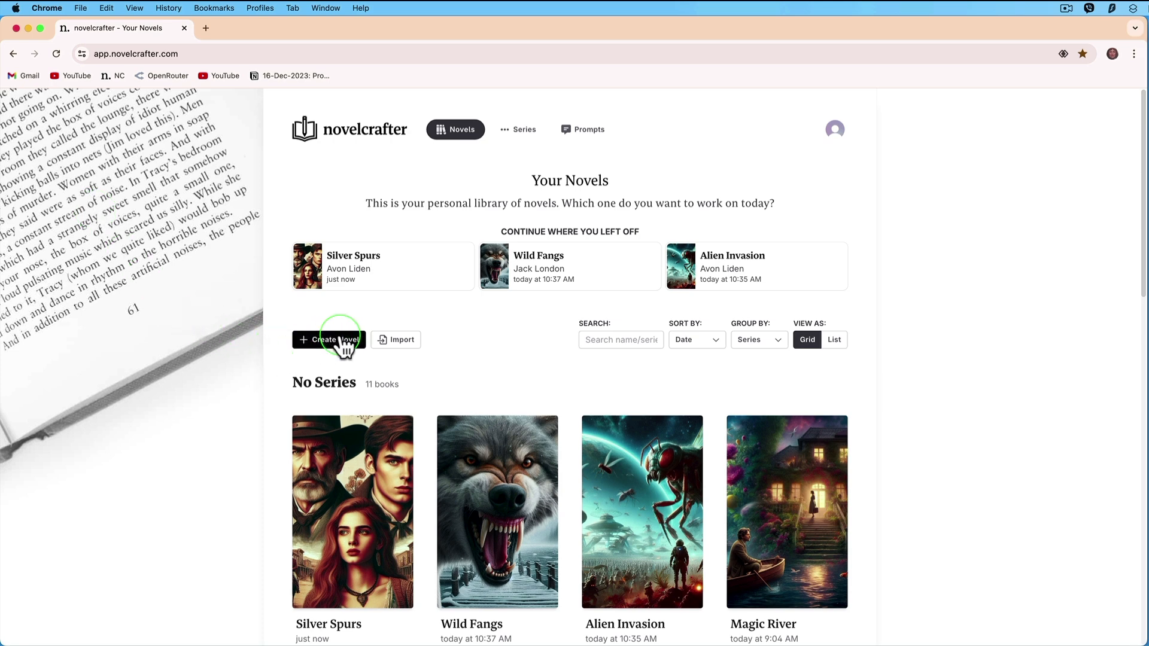
left_click(345, 345)
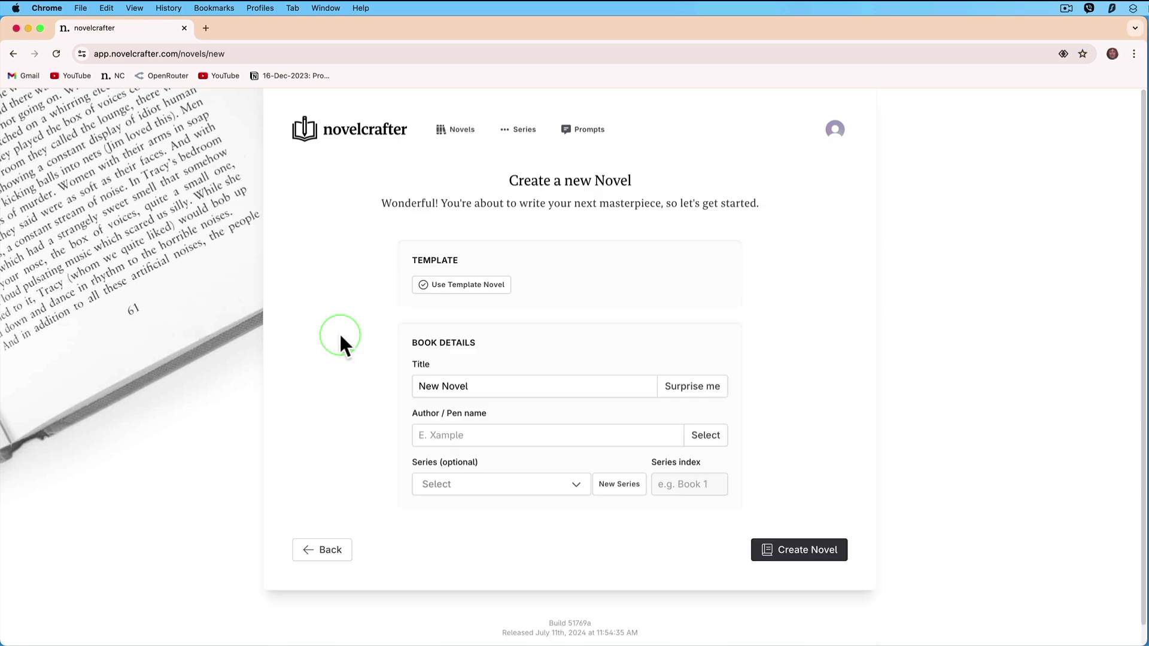
left_click(475, 285)
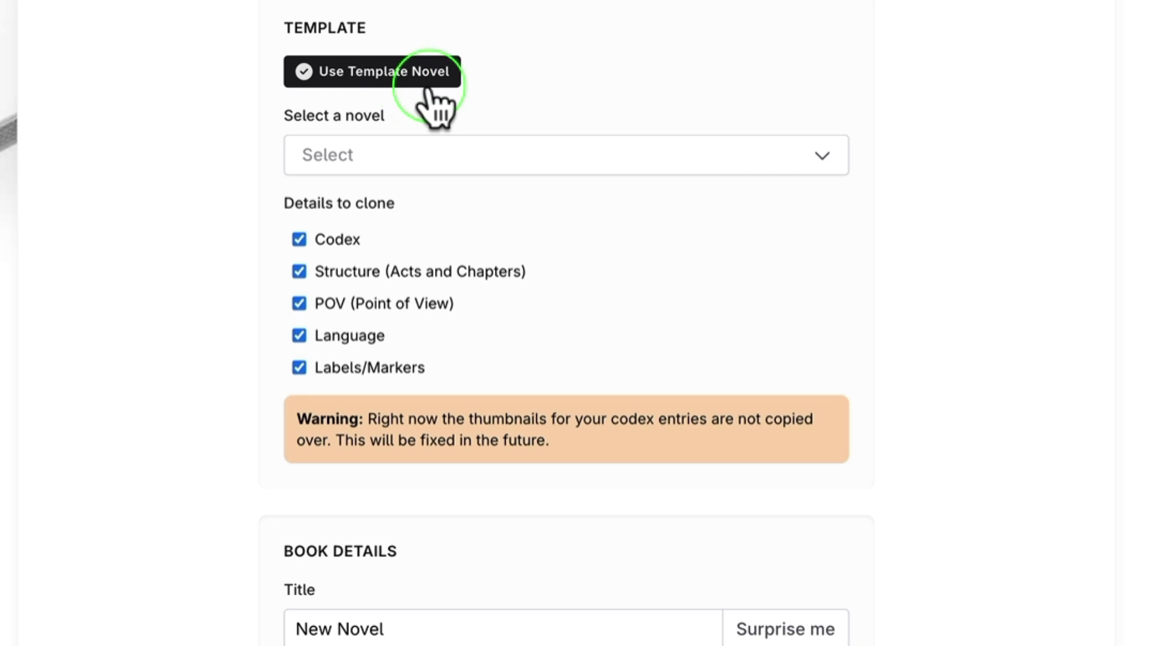
left_click(627, 161)
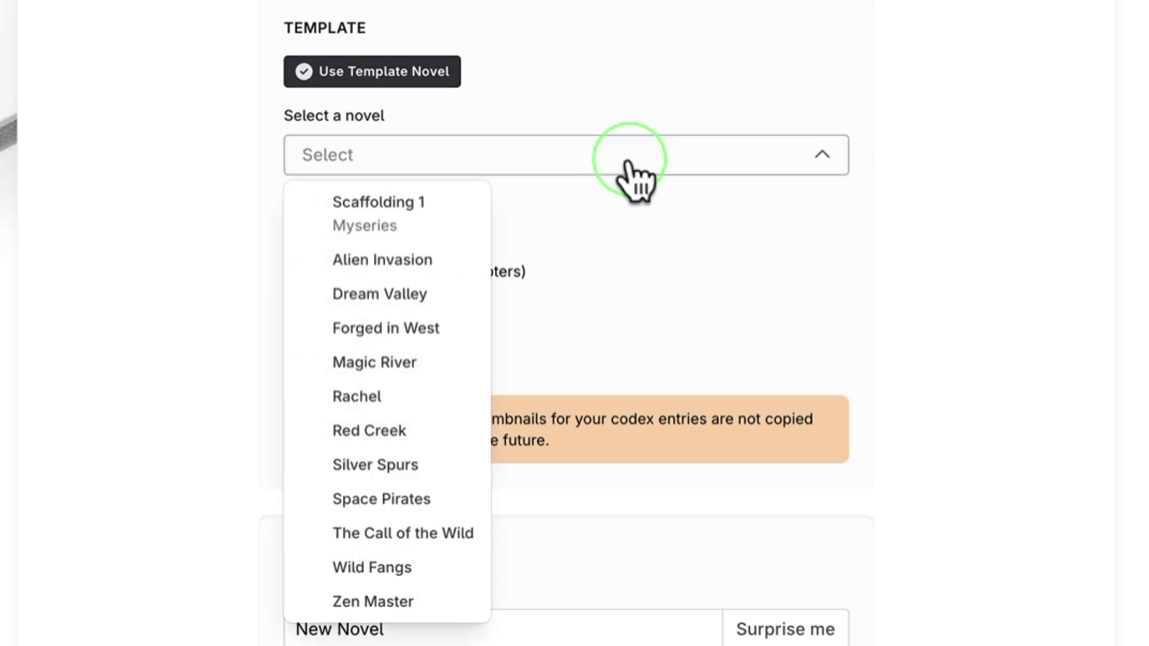
left_click(432, 466)
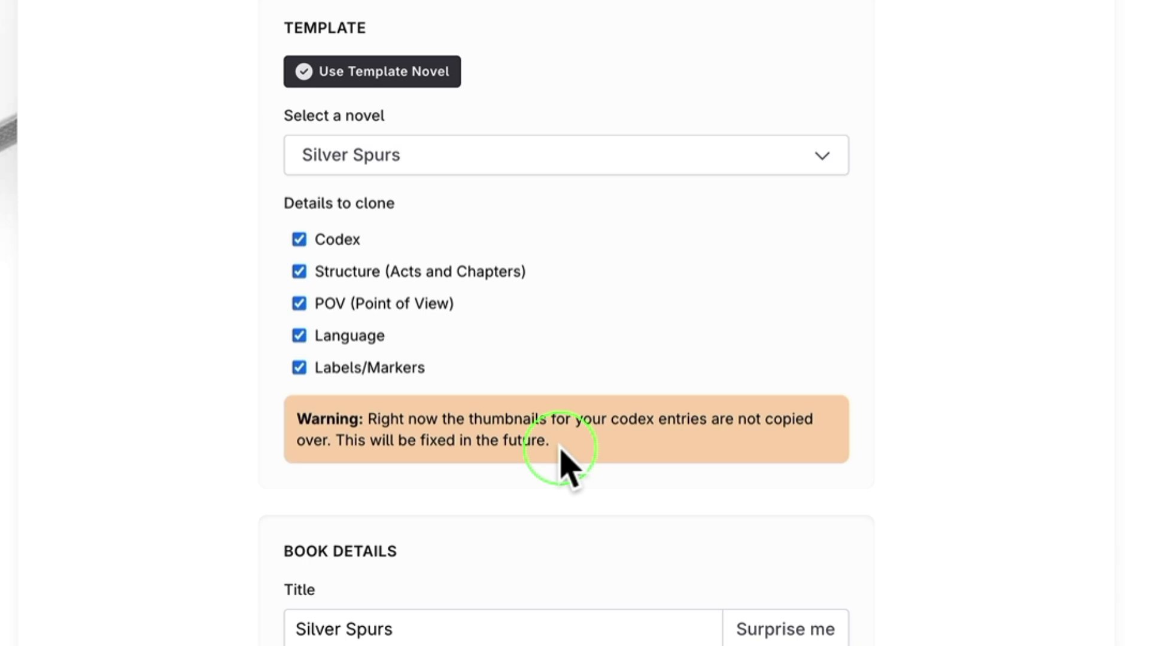
- Title the new novel "Cactus Blossom" and create it with all template details cloned
scroll(563, 455, "down", 3)
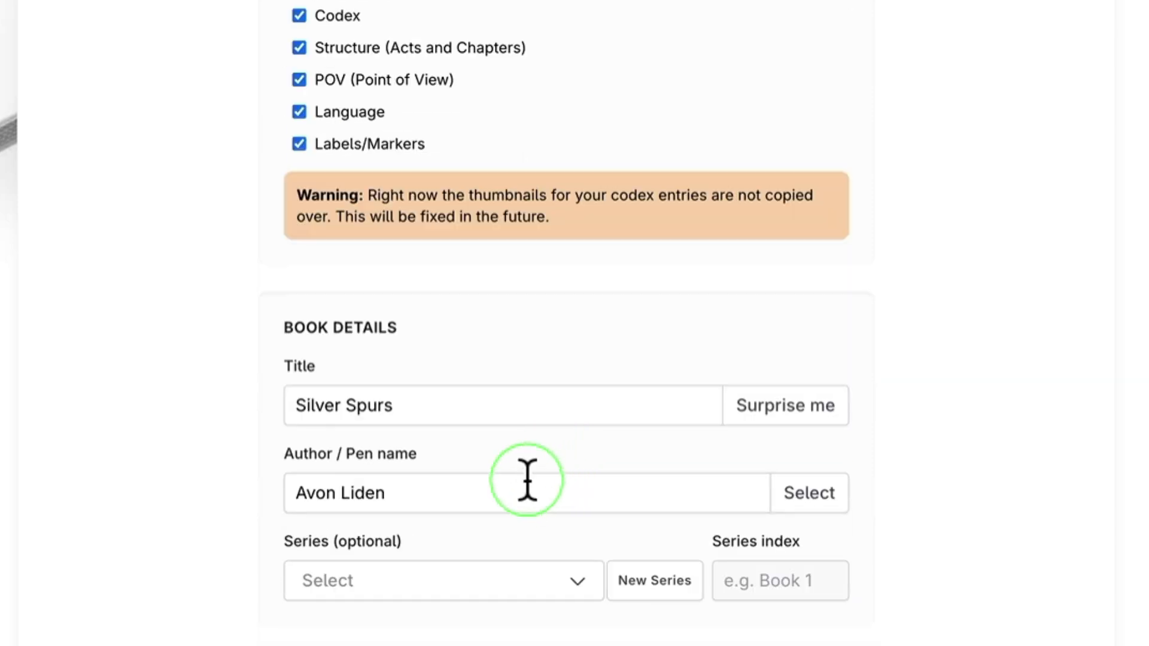
left_click_drag(419, 404, 263, 407)
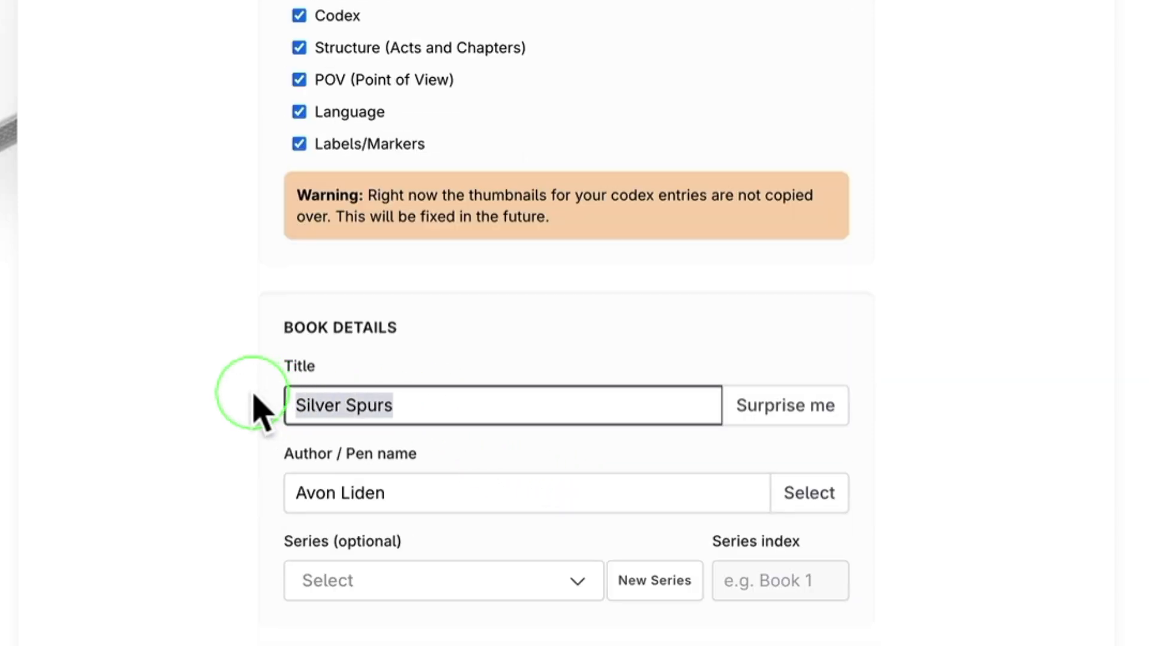
type("Cactus Blossom")
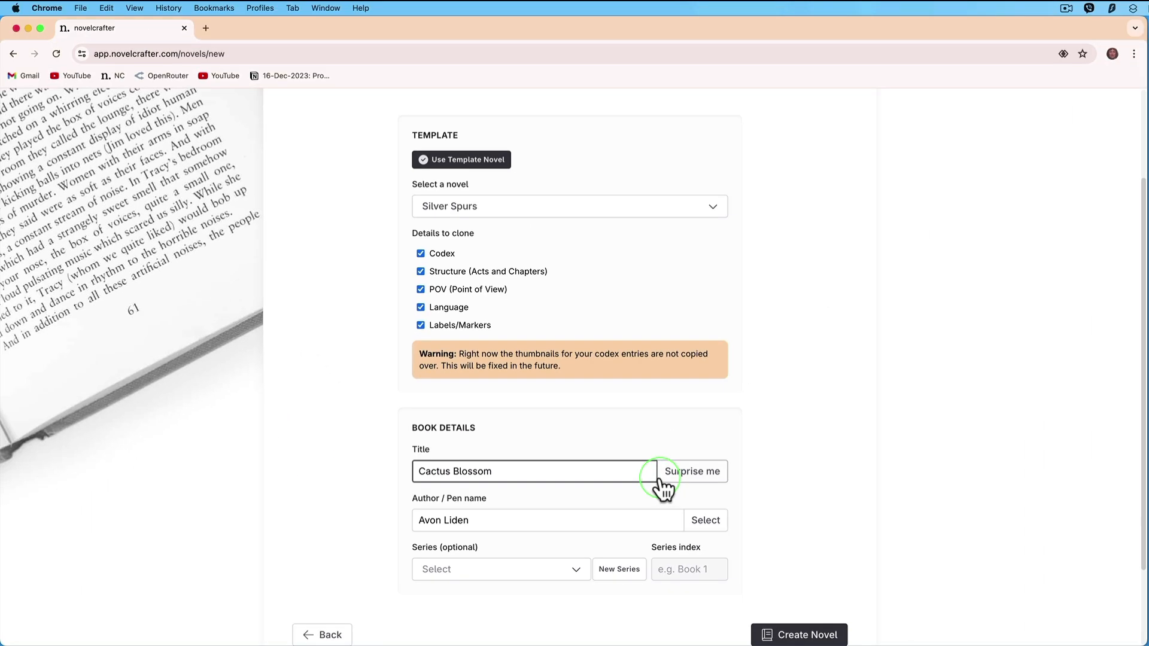
left_click(793, 633)
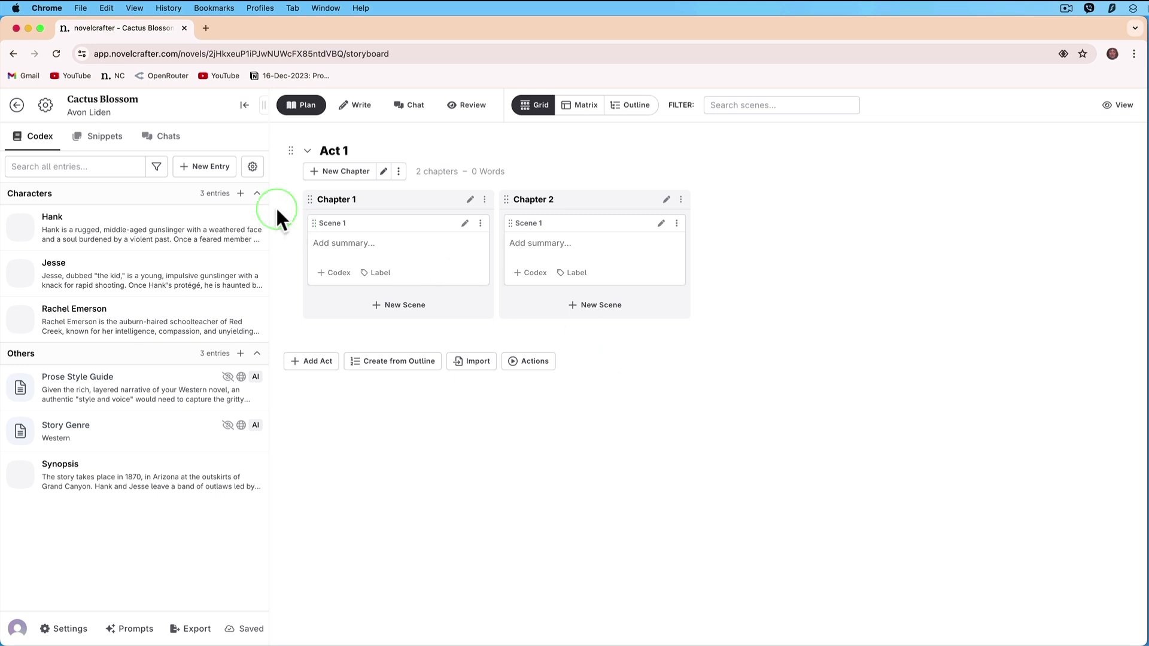
- Check the snippets, chats and prompts of the Cactus Blossom novel to see what carried over from the template
left_click(115, 137)
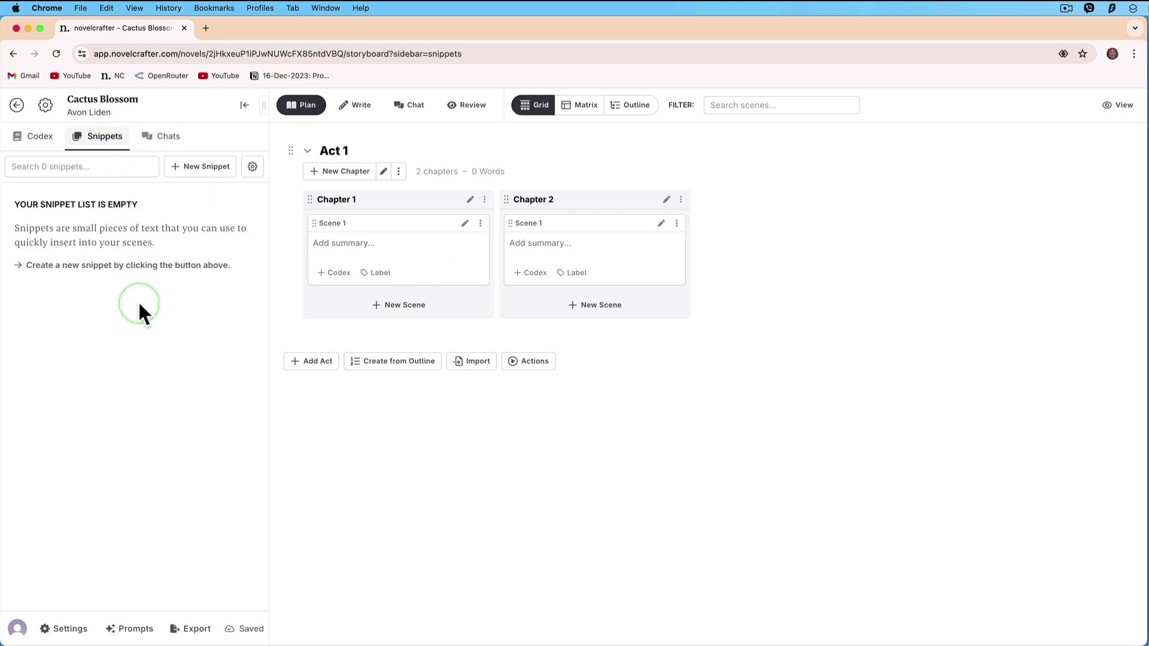
left_click(170, 139)
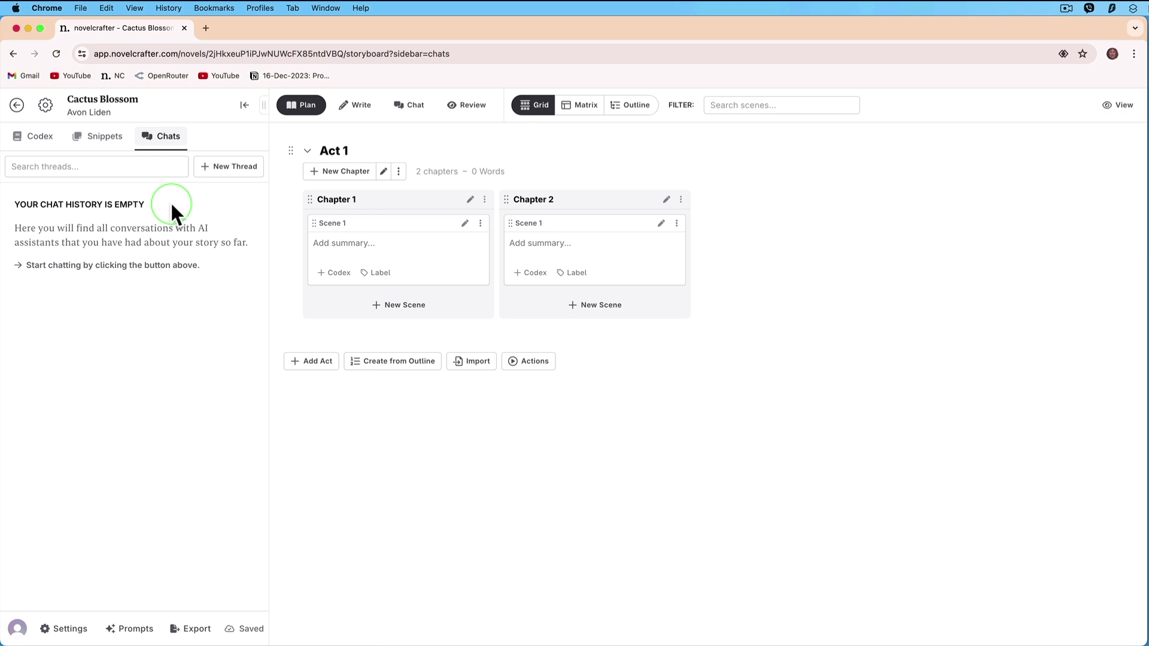
left_click(144, 633)
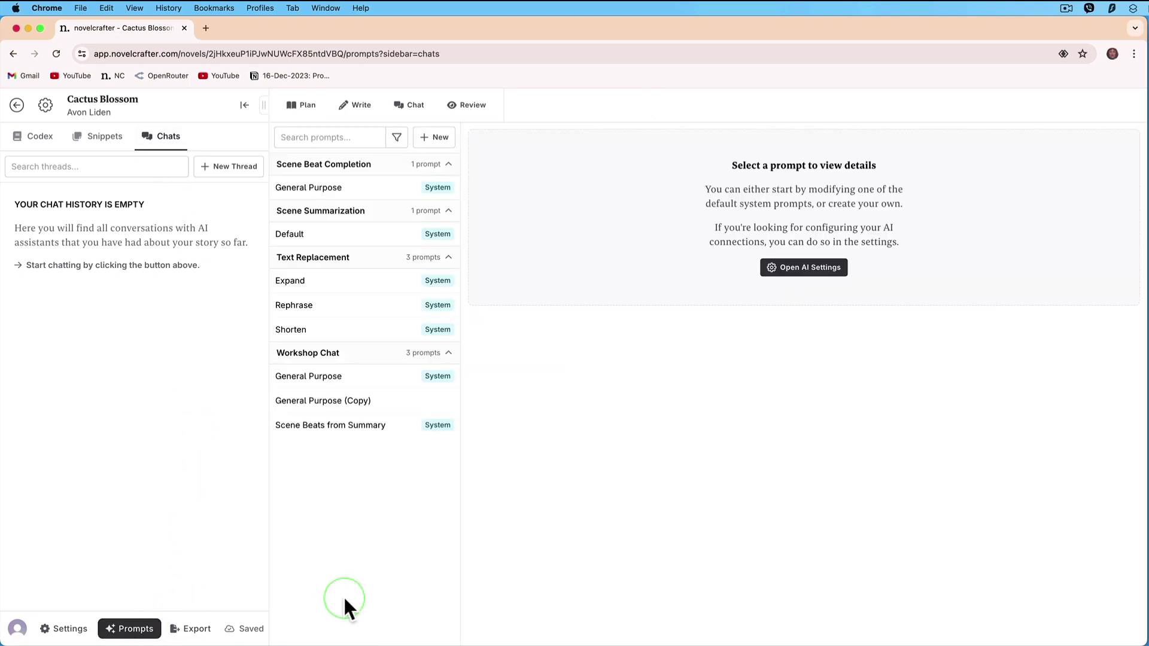